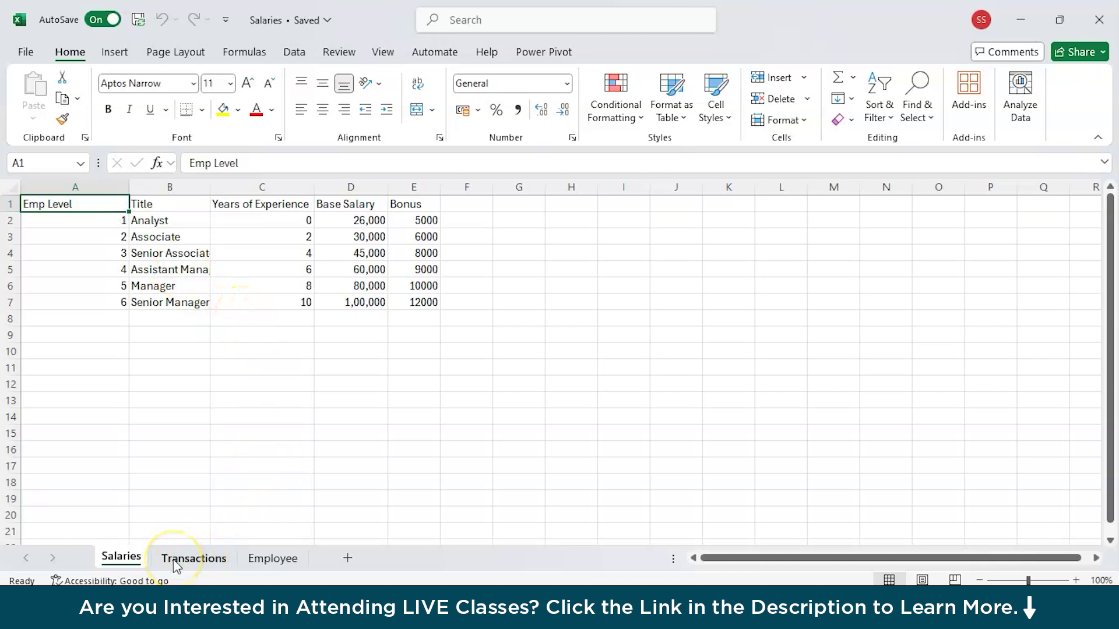
Review the Level column header on the Employee sheet.
{"action": "left_click", "coordinate": [273, 558]}
{"action": "left_click", "coordinate": [392, 209]}
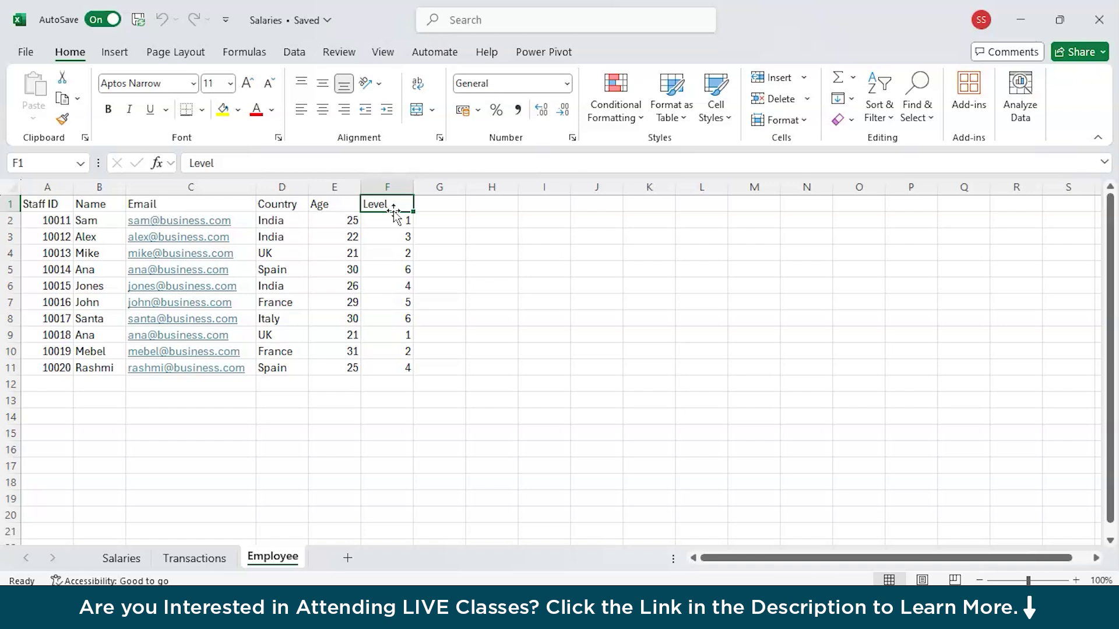
Inspect Microsoft Power Pivot for Excel in the add-ins options and set the add-in type to manage to COM Add-ins.
{"action": "left_click", "coordinate": [26, 52]}
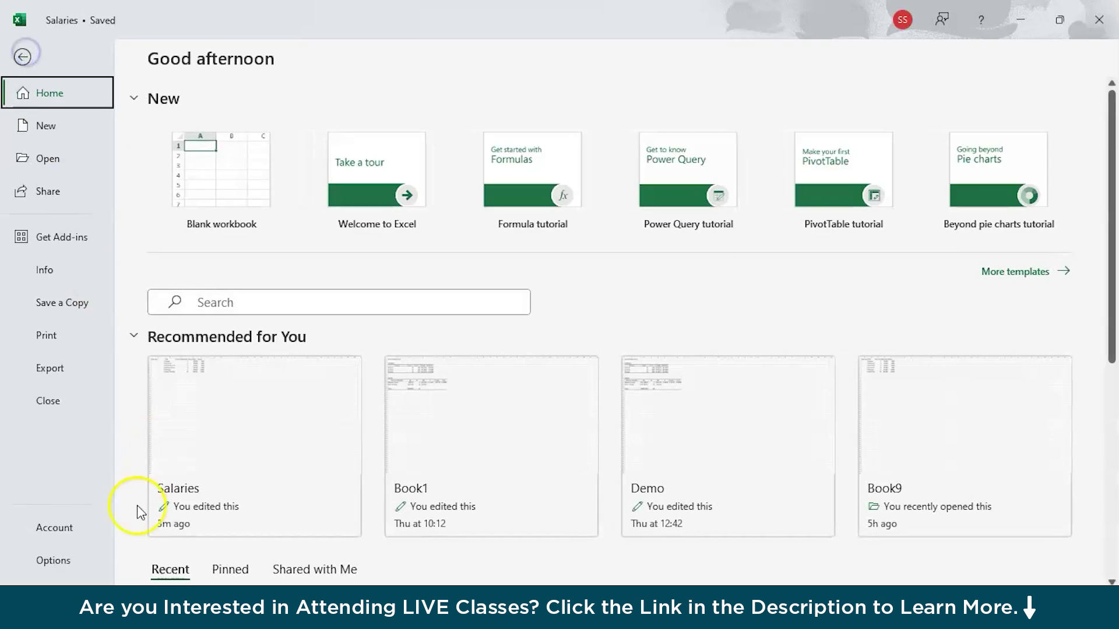
{"action": "left_click", "coordinate": [49, 562]}
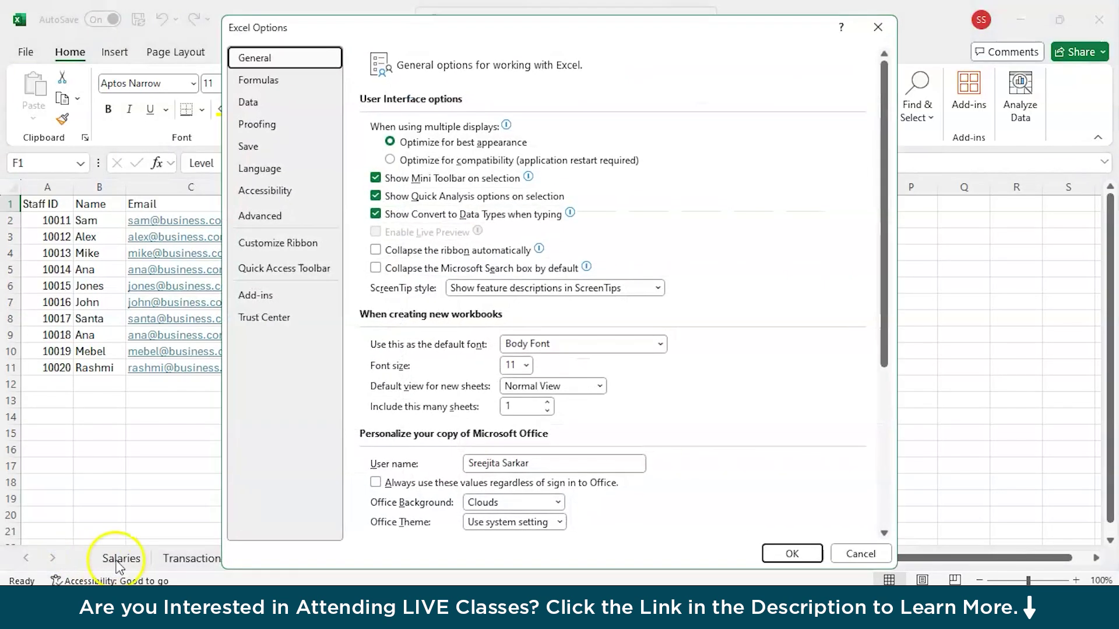
{"action": "left_click", "coordinate": [256, 296]}
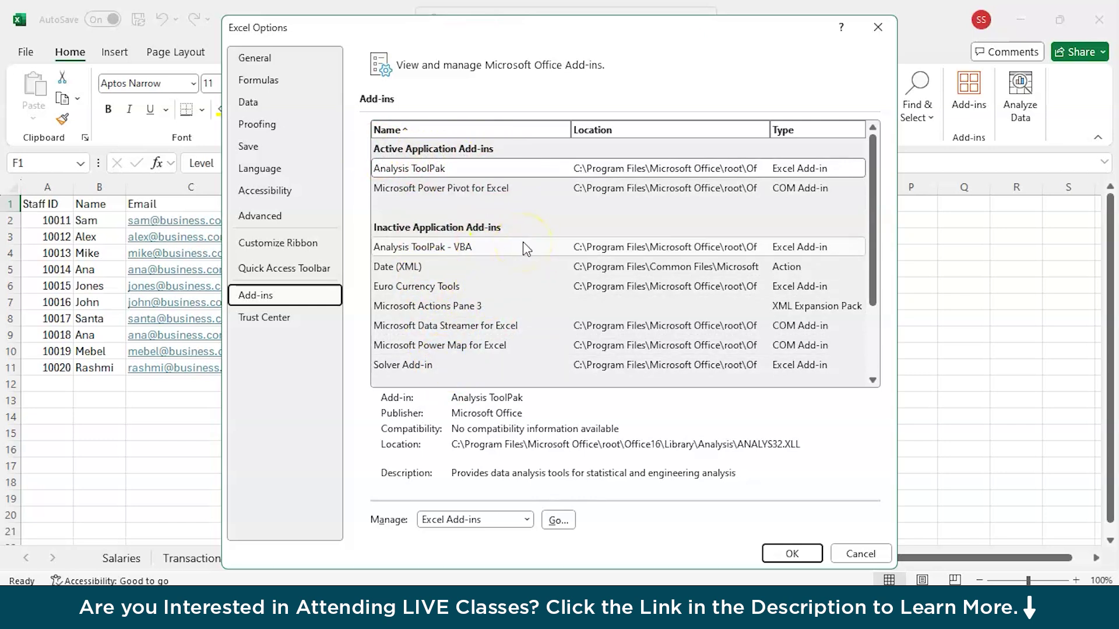
{"action": "left_click", "coordinate": [520, 192]}
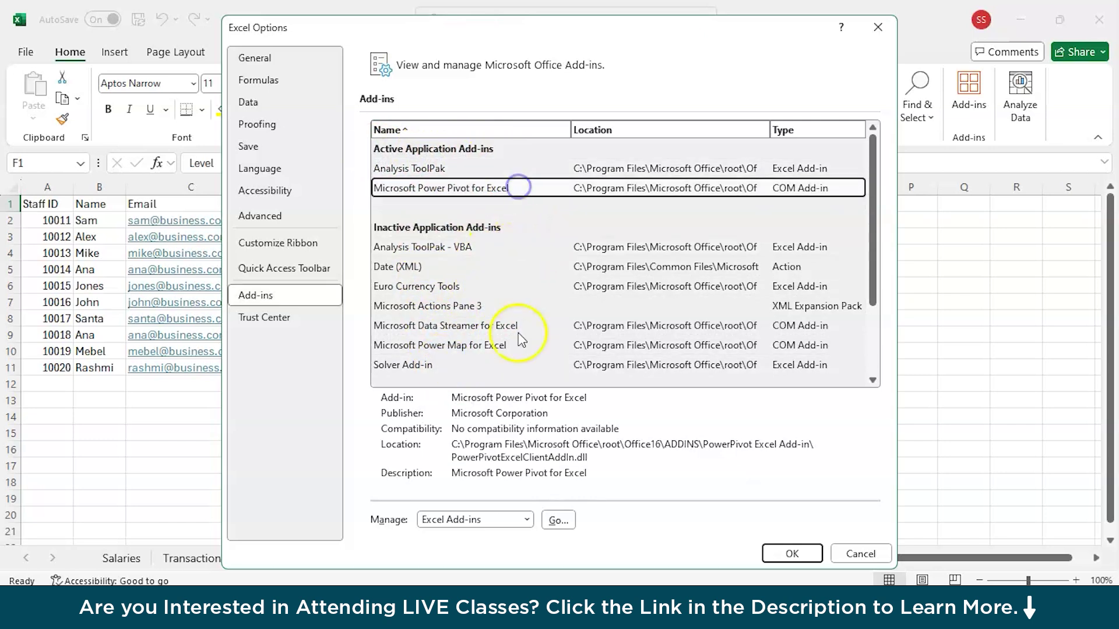
{"action": "left_click", "coordinate": [462, 524]}
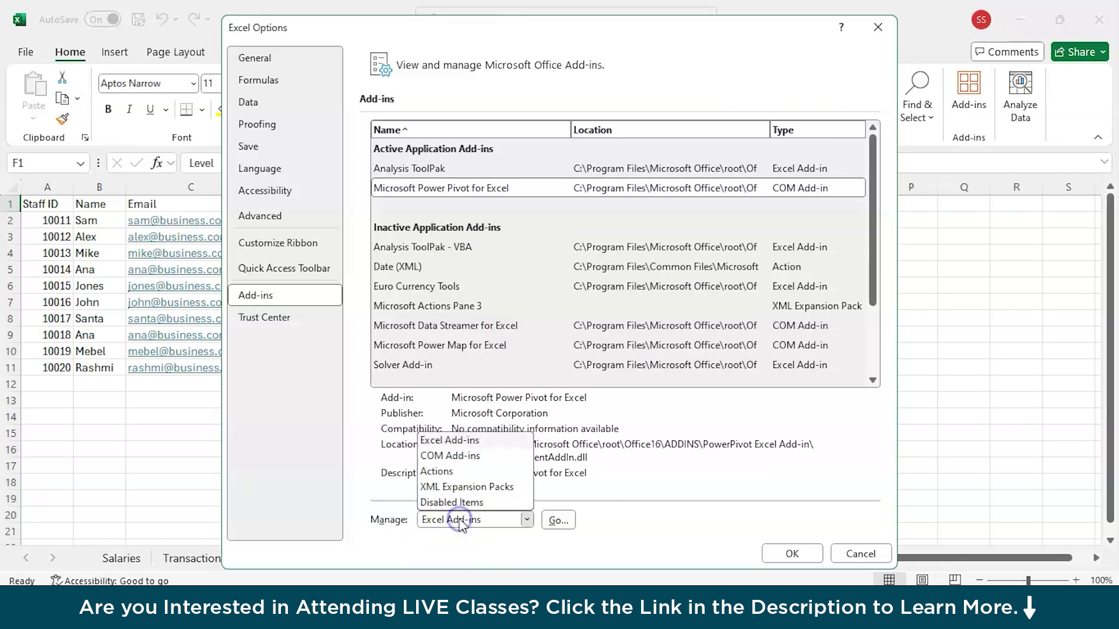
{"action": "left_click", "coordinate": [457, 456]}
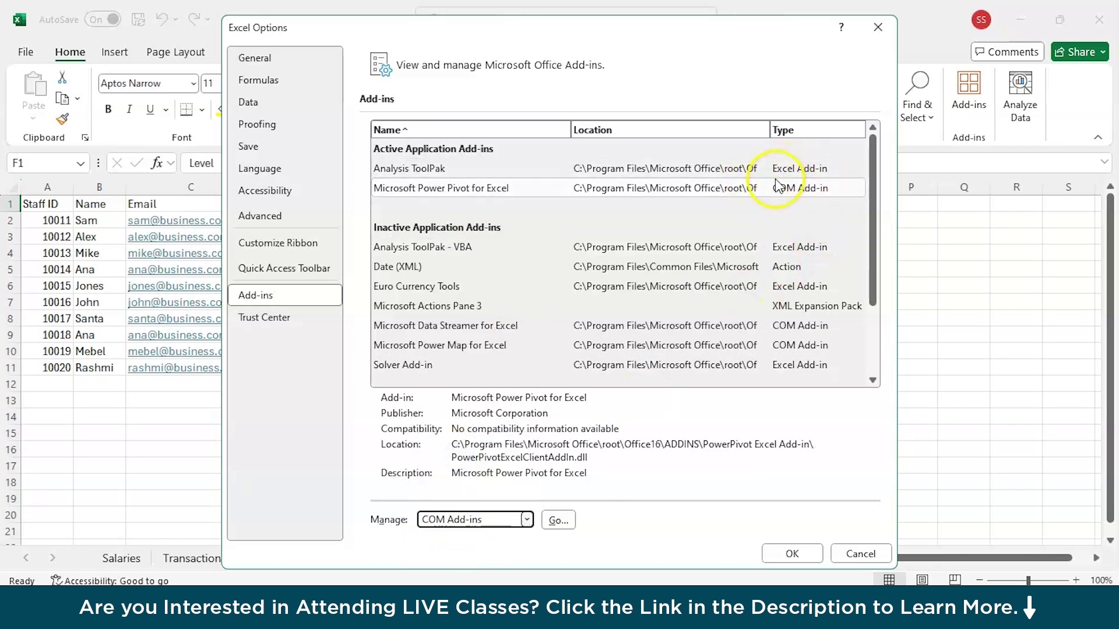
{"action": "left_click", "coordinate": [792, 554]}
{"action": "left_click", "coordinate": [190, 482]}
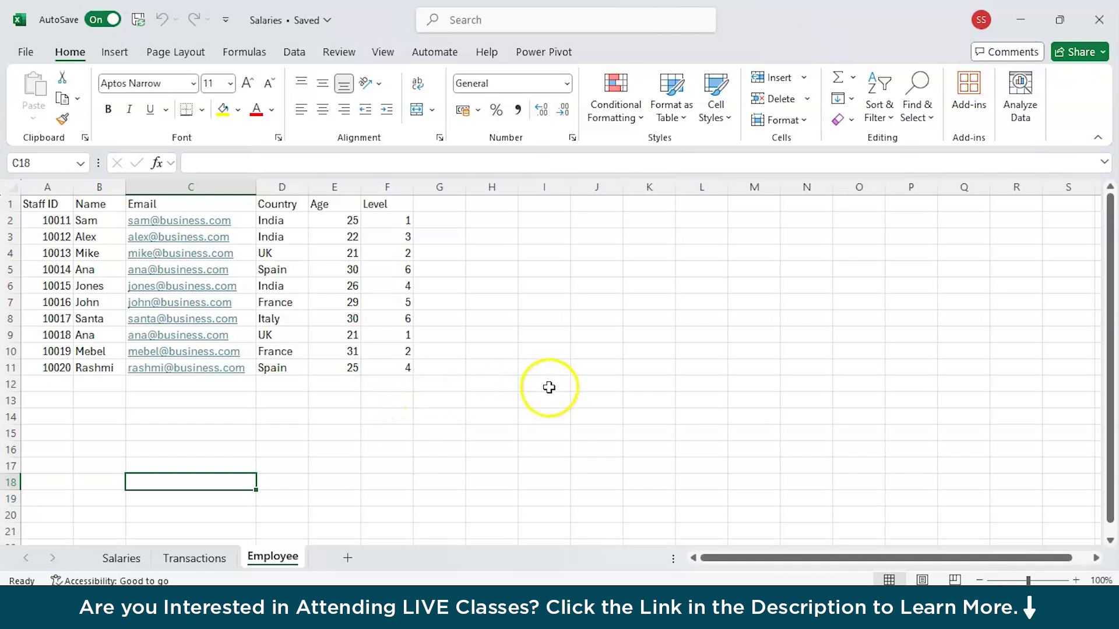
Examine the Salaries, Transactions and Employee sheets, comparing the Emp Level and Level columns.
{"action": "left_click", "coordinate": [134, 557]}
{"action": "left_click", "coordinate": [211, 557]}
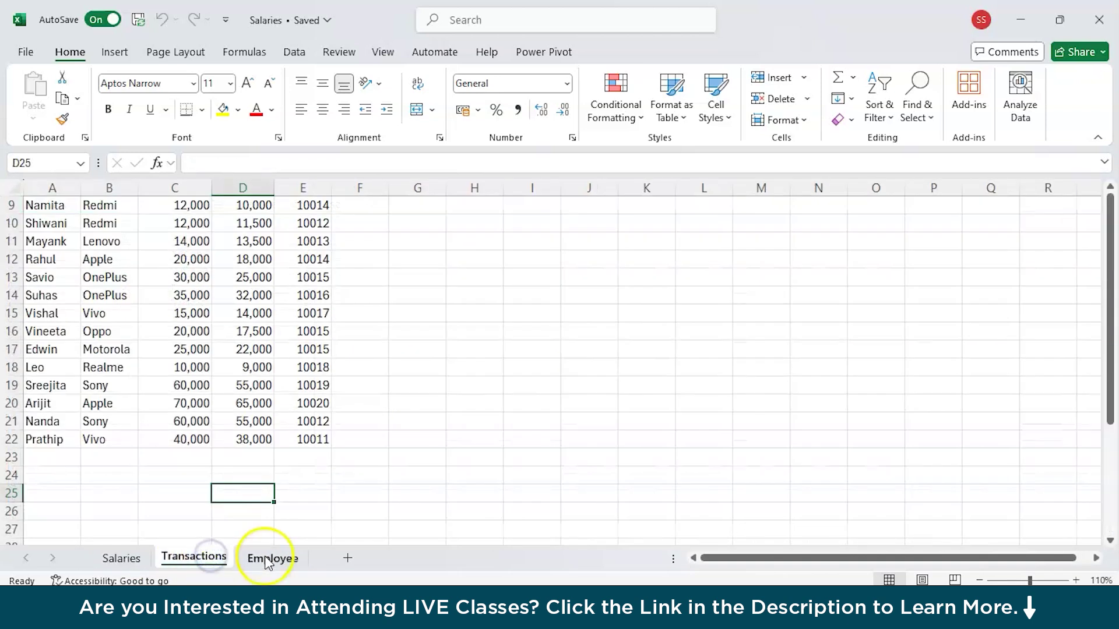
{"action": "left_click", "coordinate": [267, 560]}
{"action": "left_click", "coordinate": [127, 565]}
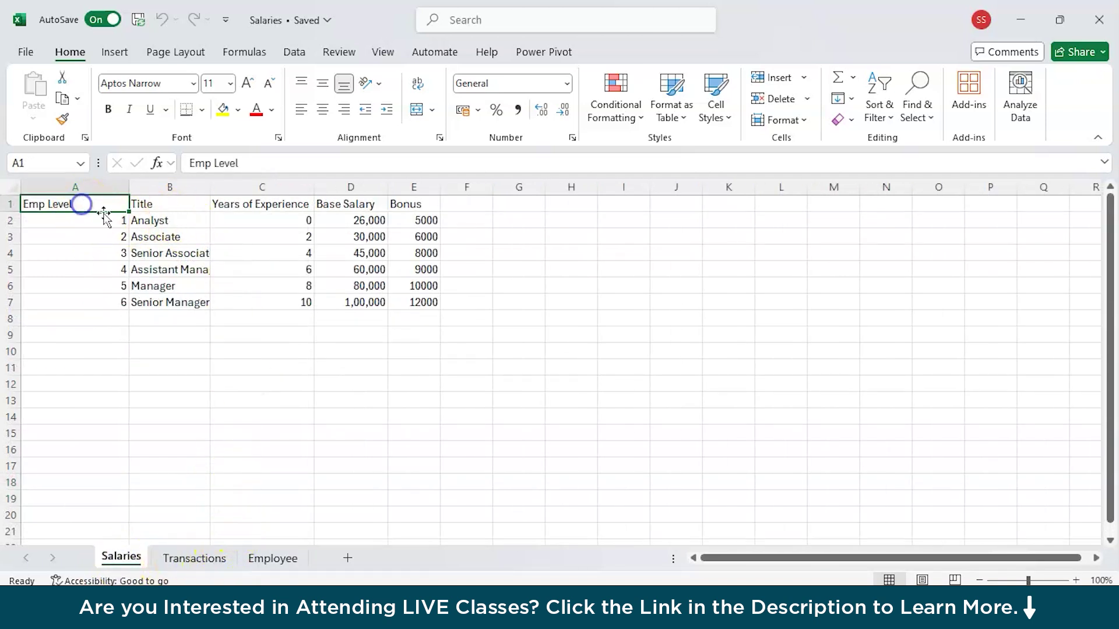
{"action": "left_click", "coordinate": [280, 561]}
{"action": "left_click", "coordinate": [388, 205]}
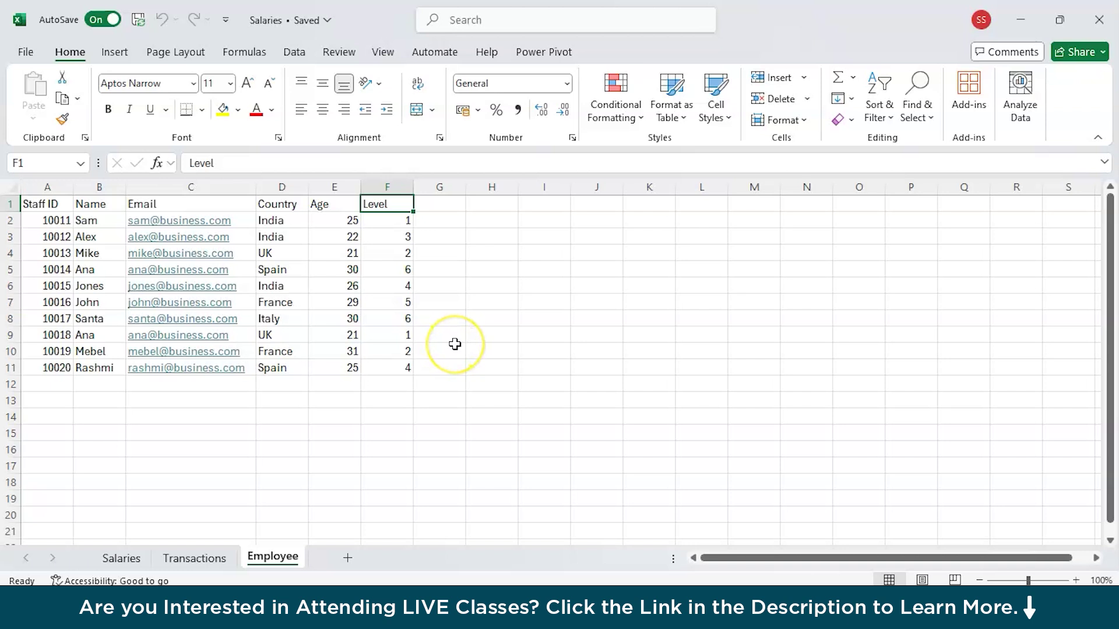
Manage the COM Add-ins in Excel Options and confirm Microsoft Power Pivot for Excel as an enabled add-in.
{"action": "left_click", "coordinate": [26, 54]}
{"action": "left_click", "coordinate": [59, 560]}
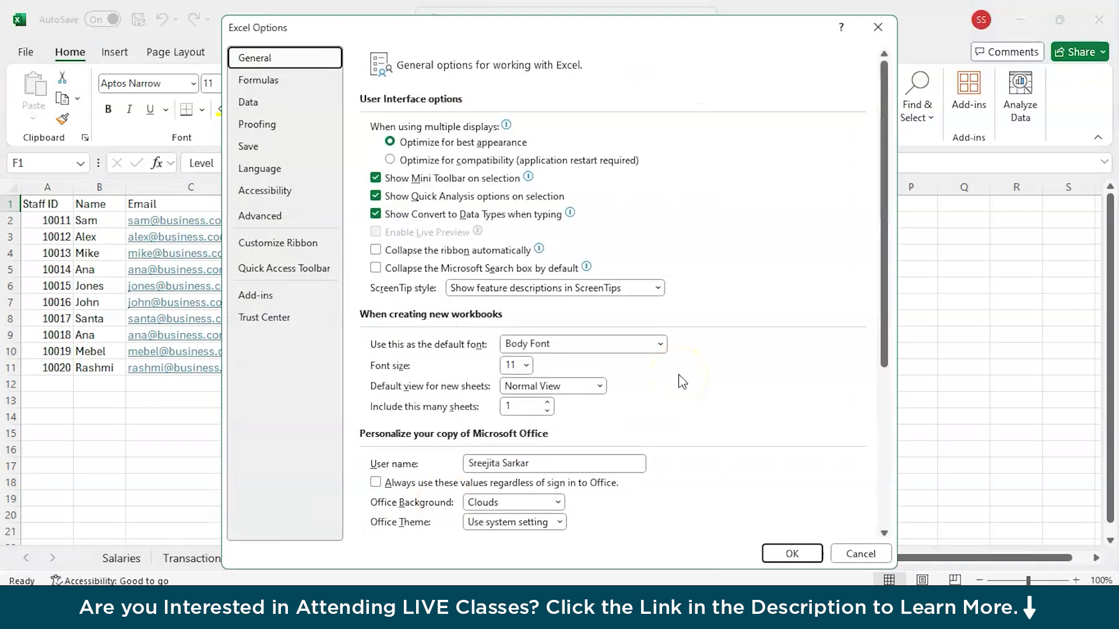
{"action": "left_click", "coordinate": [266, 296]}
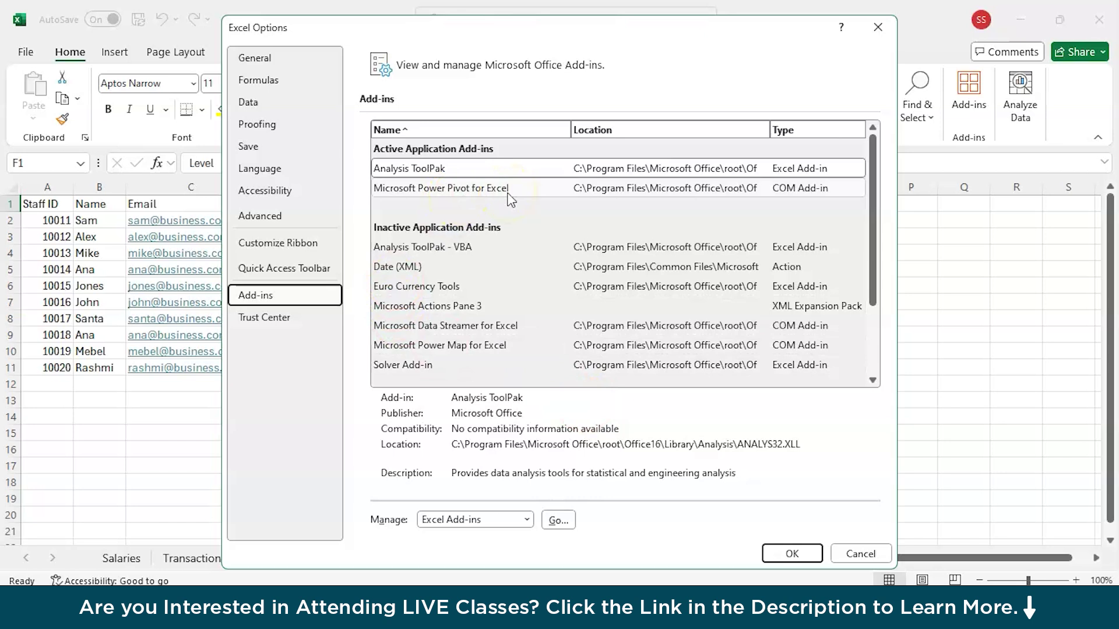
{"action": "left_click", "coordinate": [500, 160]}
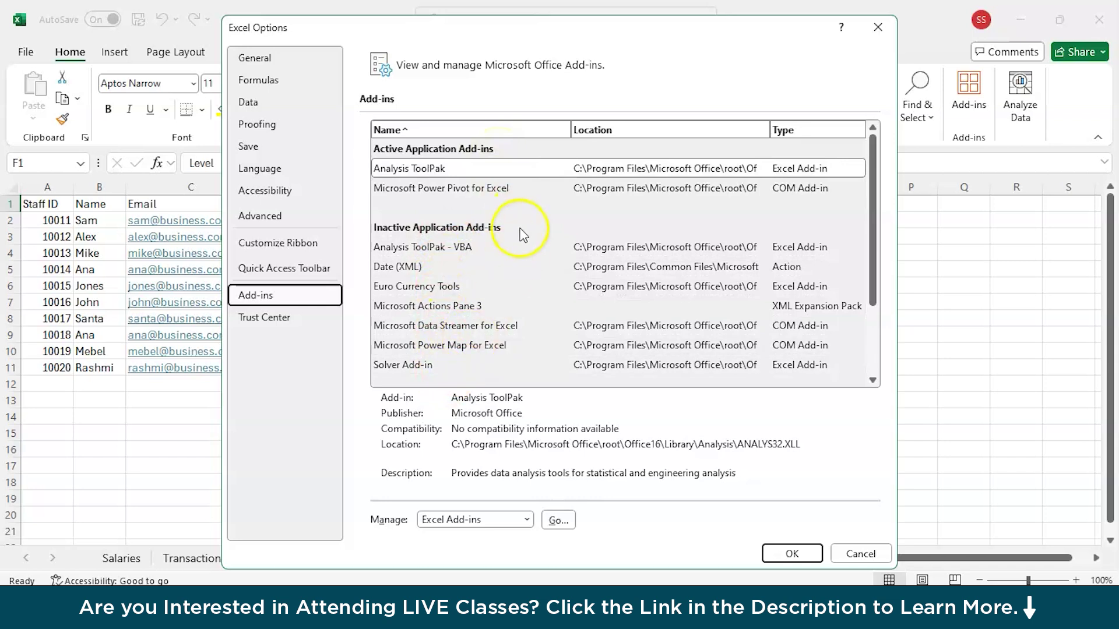
{"action": "left_click", "coordinate": [471, 193]}
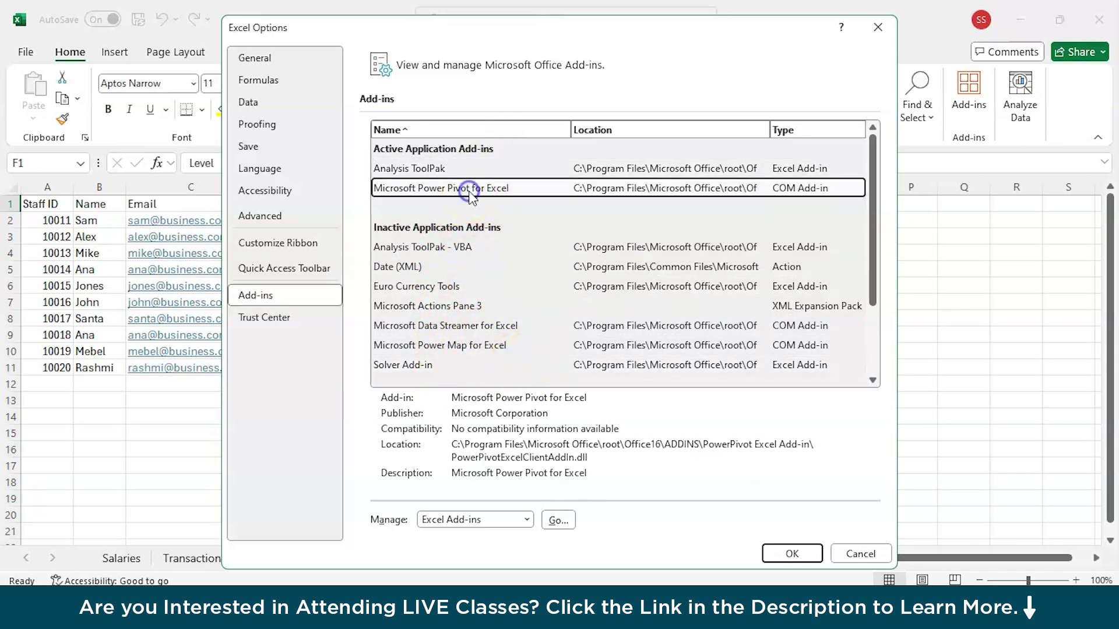
{"action": "left_click", "coordinate": [493, 523]}
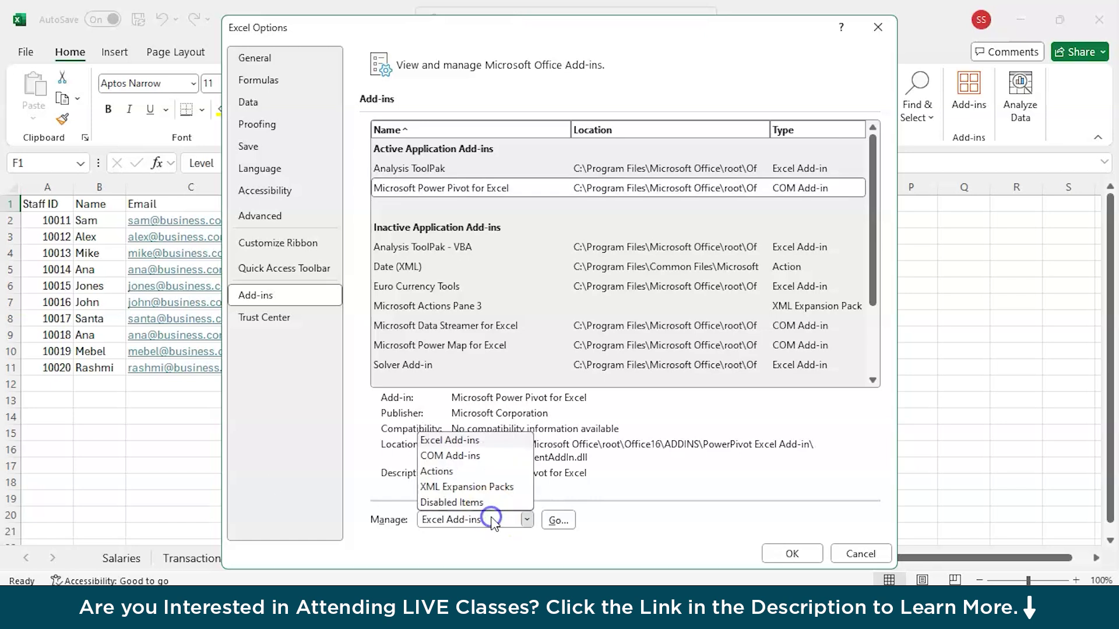
{"action": "left_click", "coordinate": [464, 459]}
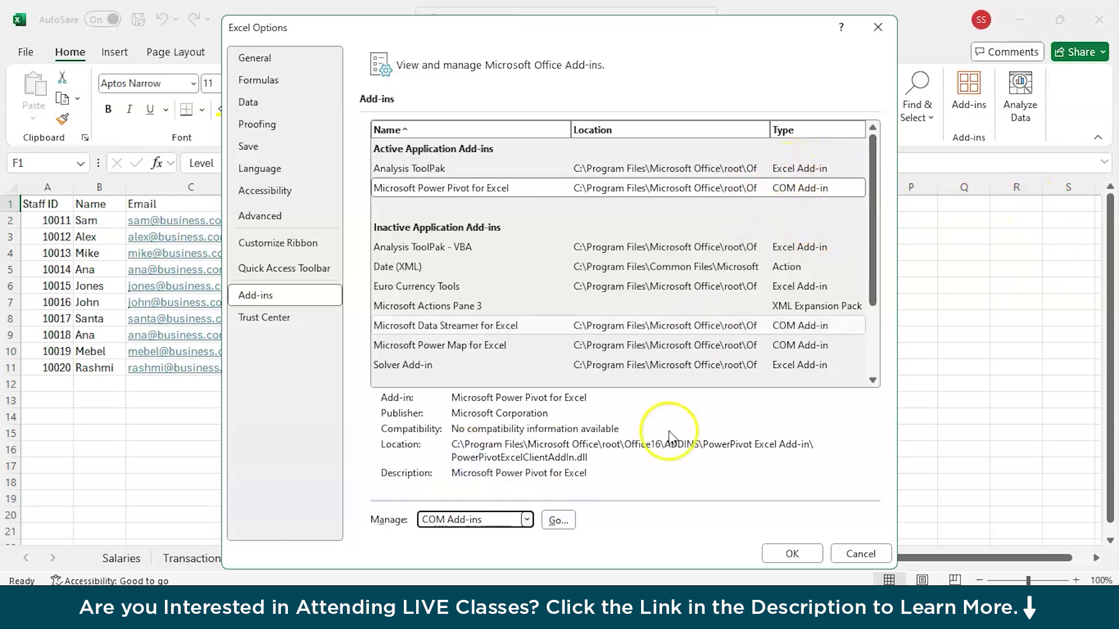
{"action": "left_click", "coordinate": [558, 520]}
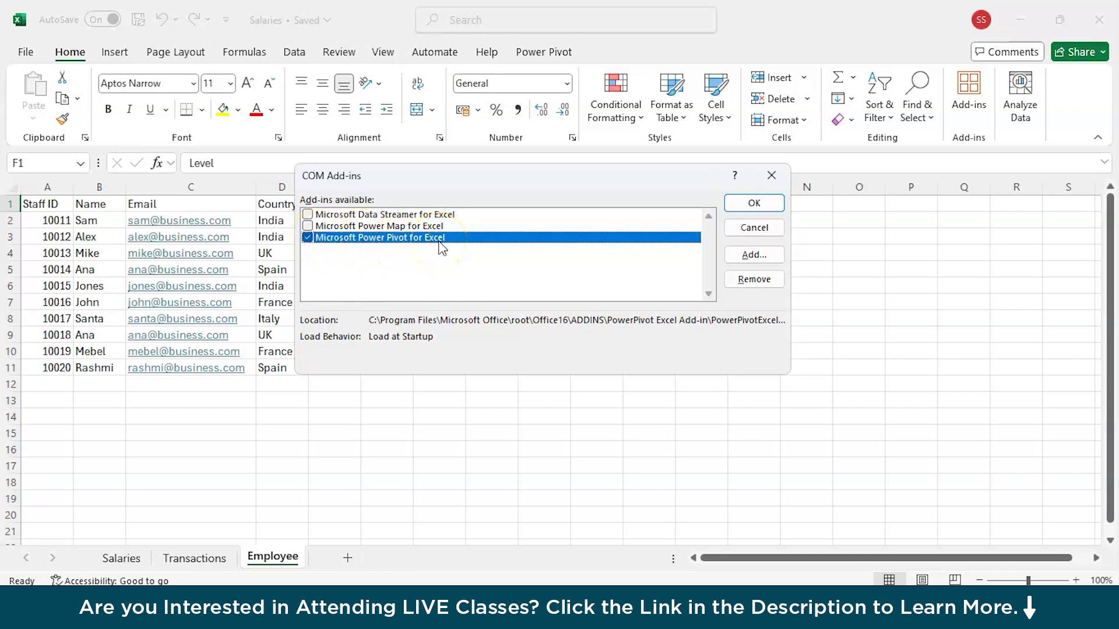
{"action": "left_click", "coordinate": [754, 203]}
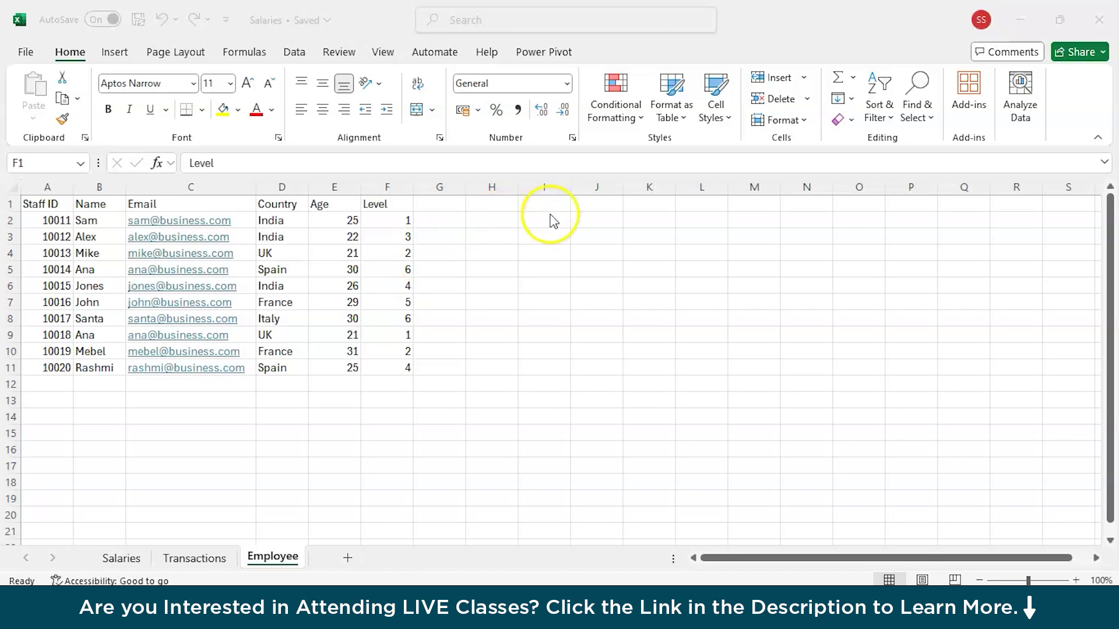
Close the Salaries workbook and continue in the blank Book1 workbook.
{"action": "left_click", "coordinate": [19, 53]}
{"action": "left_click", "coordinate": [219, 192]}
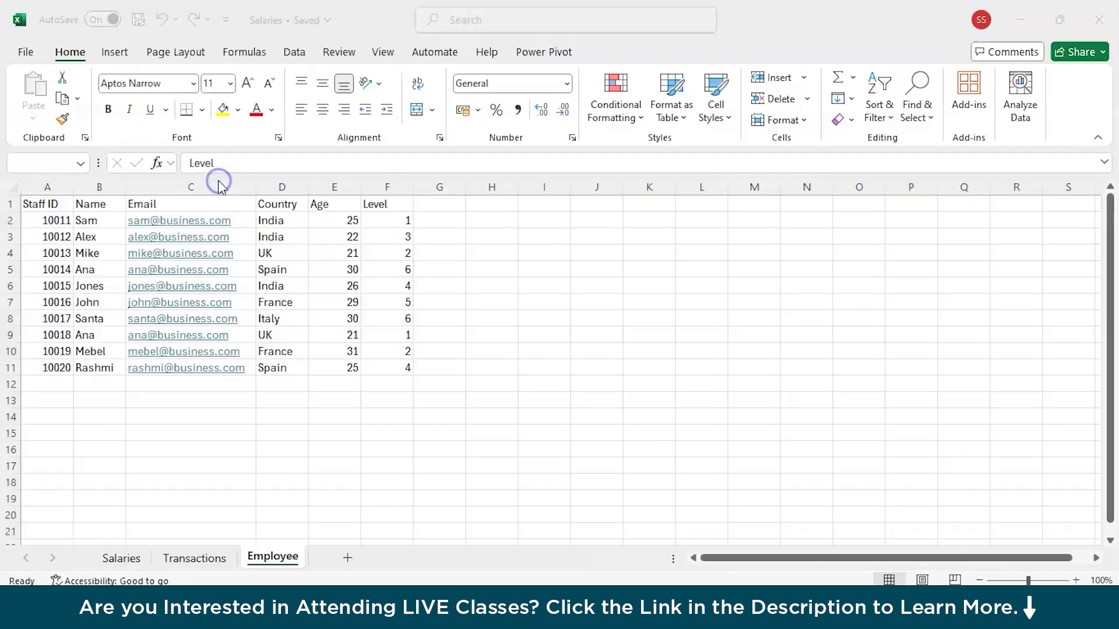
{"action": "mouse_move", "coordinate": [680, 586]}
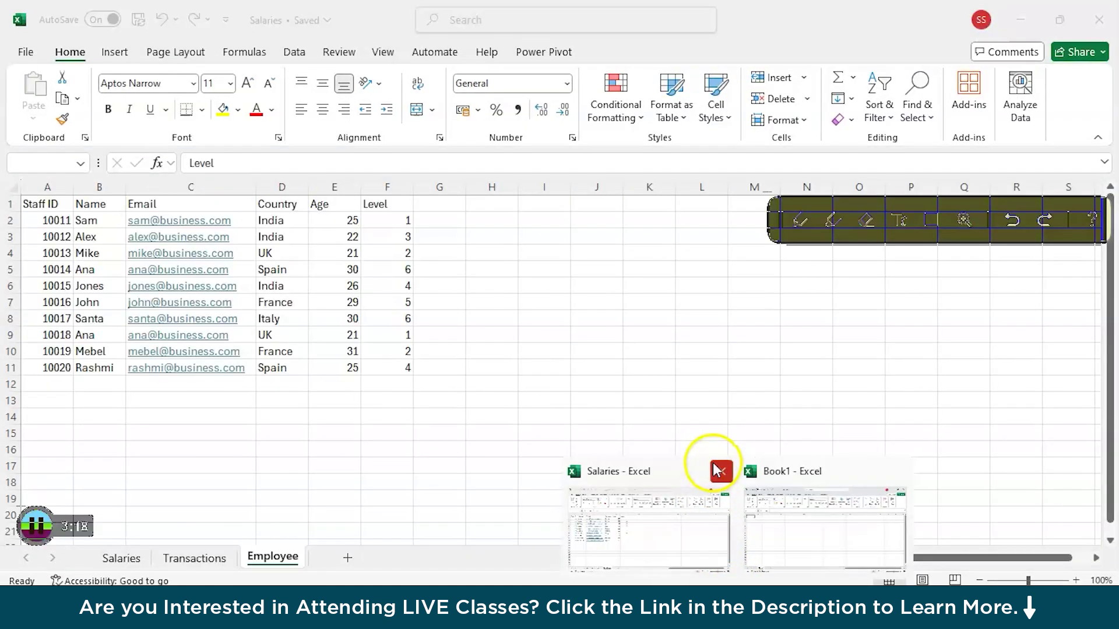
{"action": "left_click", "coordinate": [718, 466]}
{"action": "left_click", "coordinate": [717, 473]}
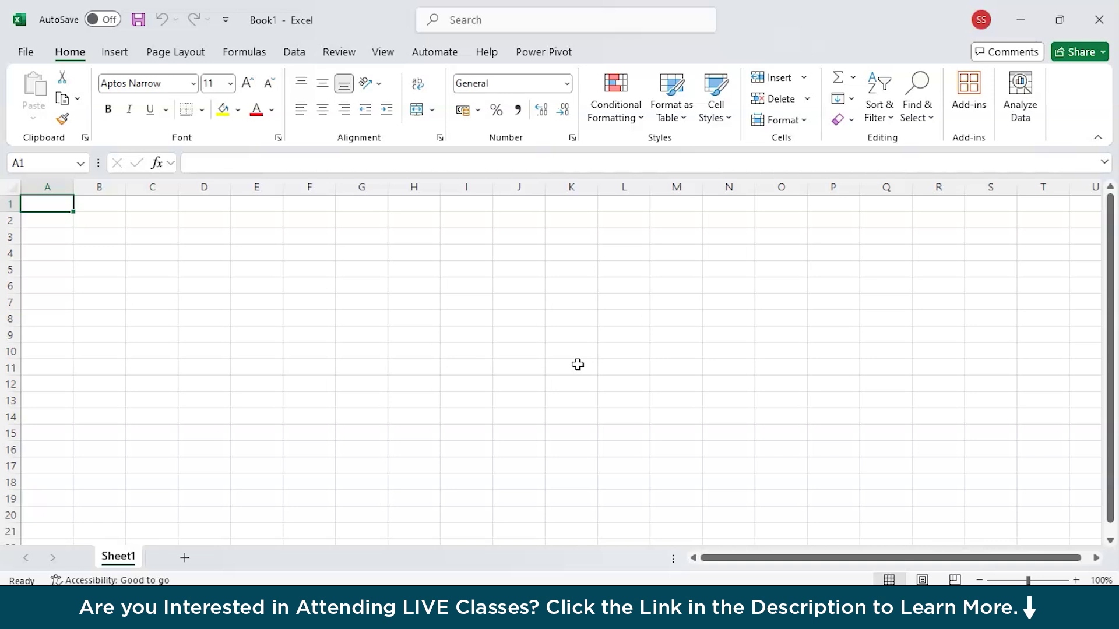
Open Book1's data model in Power Pivot and start an external data import with Excel File as the source type.
{"action": "left_click", "coordinate": [558, 58]}
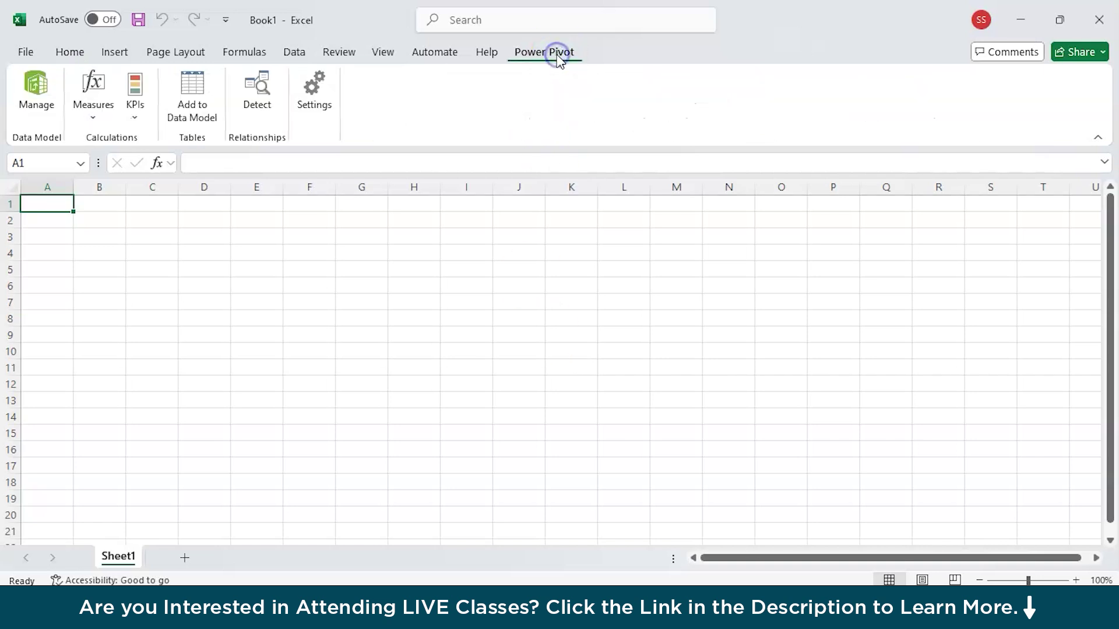
{"action": "left_click", "coordinate": [44, 83]}
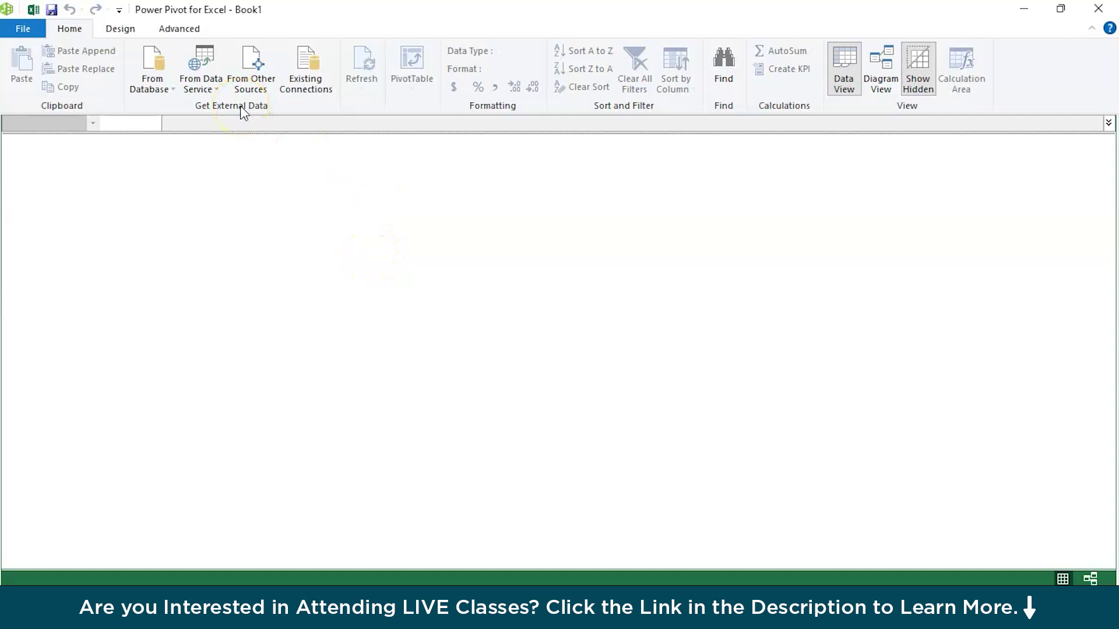
{"action": "left_click", "coordinate": [264, 91]}
{"action": "scroll", "coordinate": [490, 303], "scroll_direction": "down", "scroll_amount": 5}
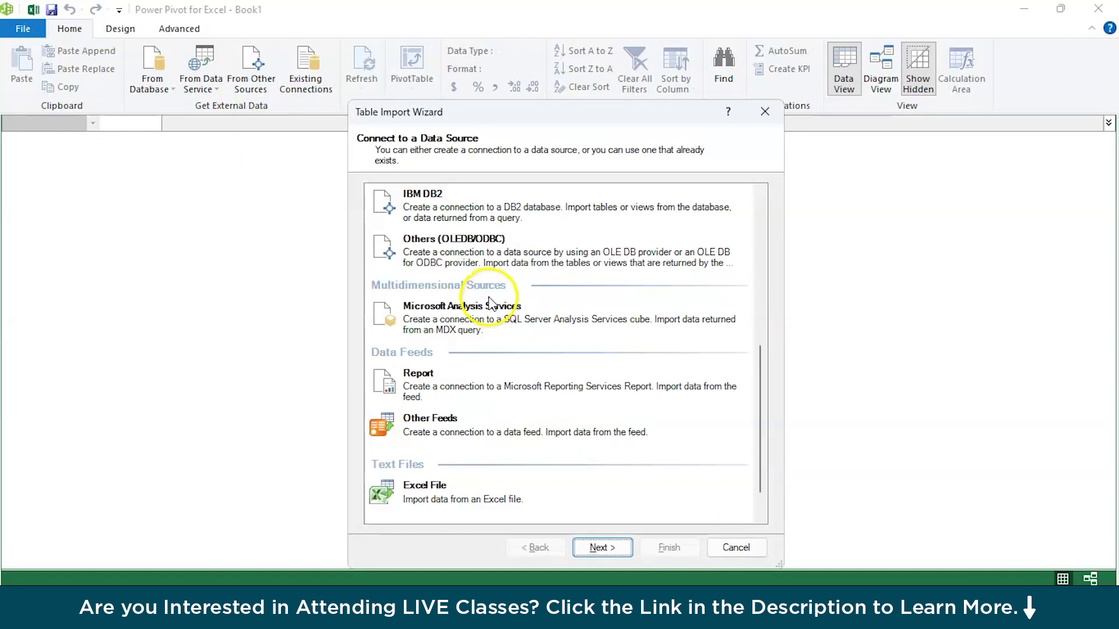
{"action": "scroll", "coordinate": [490, 303], "scroll_direction": "down", "scroll_amount": 1}
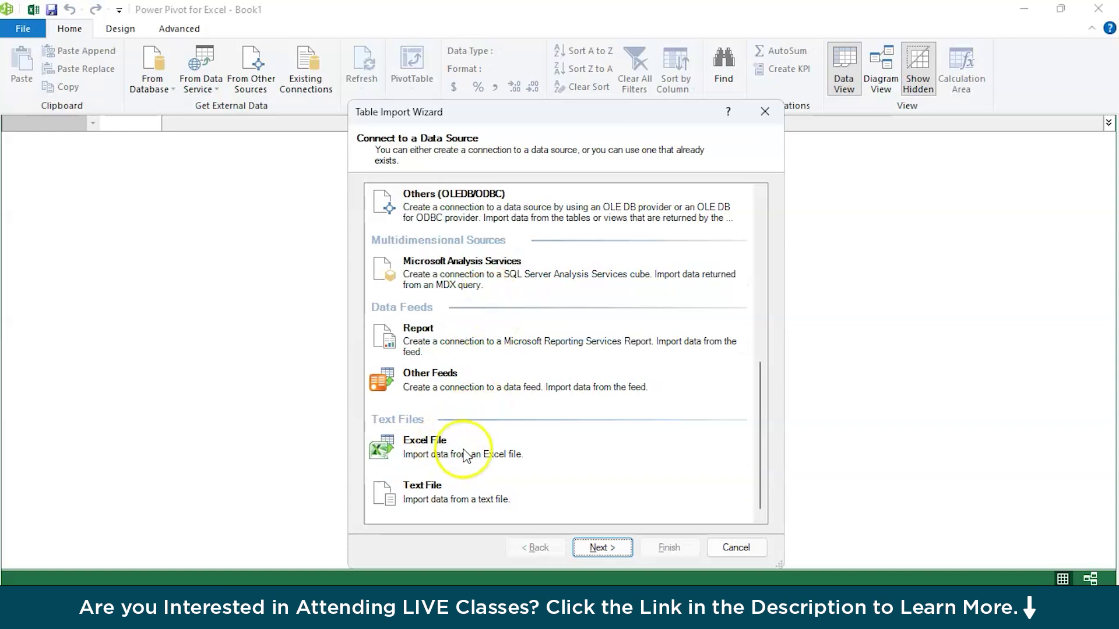
{"action": "left_click", "coordinate": [464, 453]}
{"action": "left_click", "coordinate": [602, 548]}
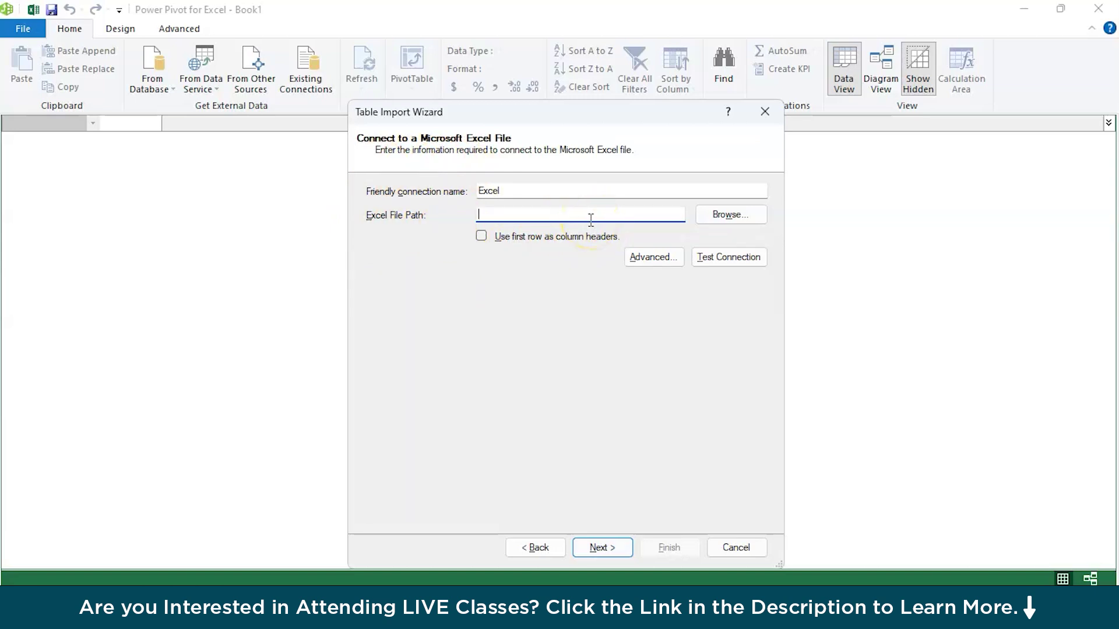
Choose the Salaries workbook in Downloads as the source and use its first row as column headers.
{"action": "left_click", "coordinate": [728, 215]}
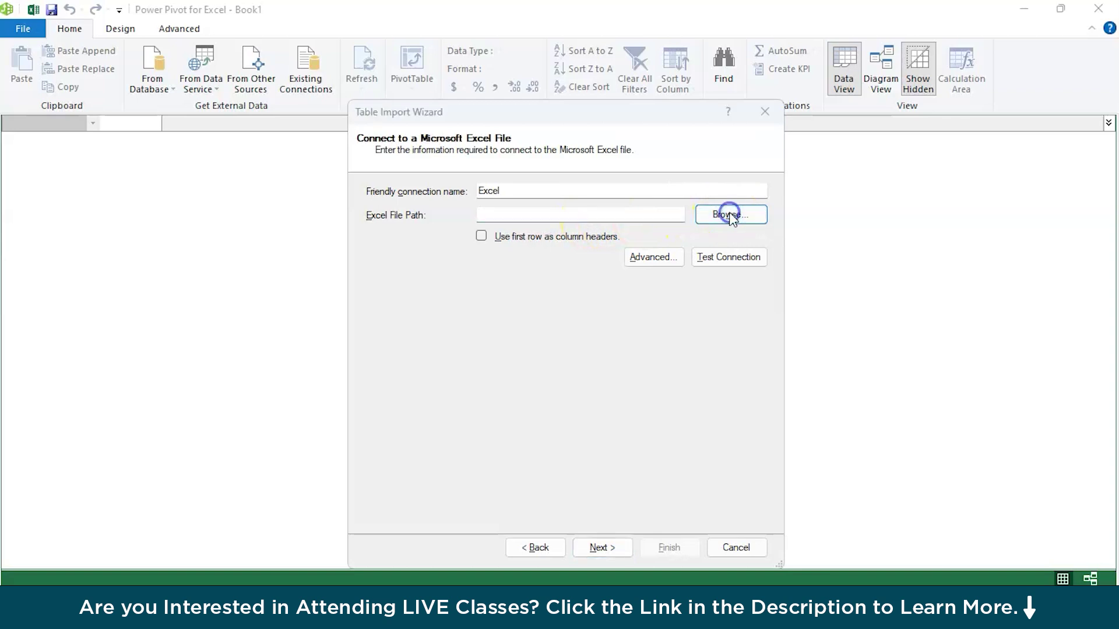
{"action": "left_click", "coordinate": [420, 378]}
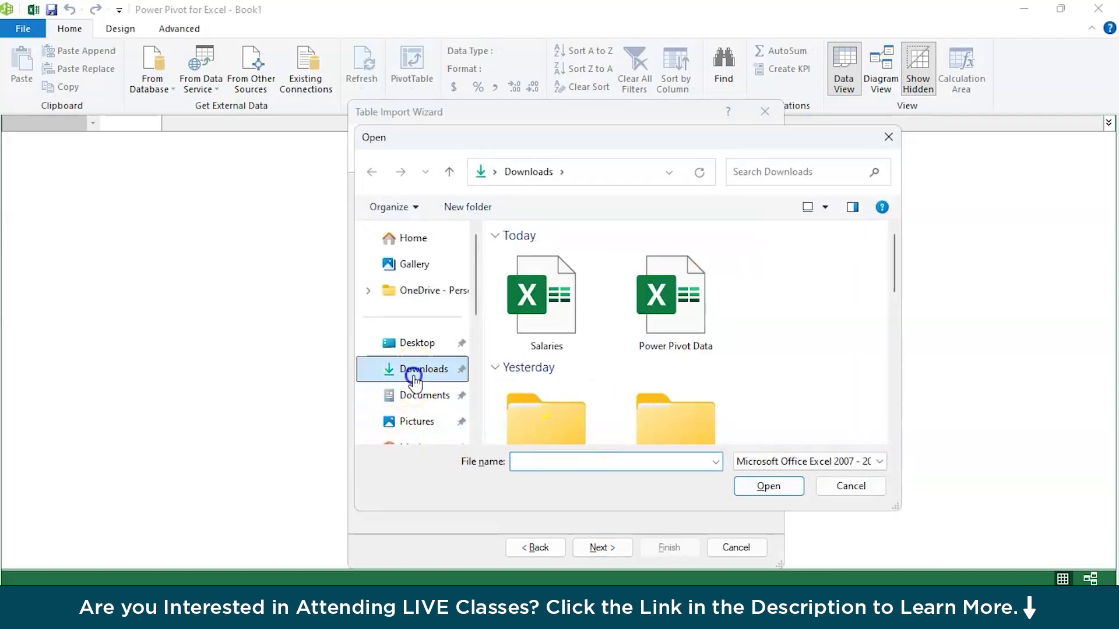
{"action": "left_click", "coordinate": [545, 297]}
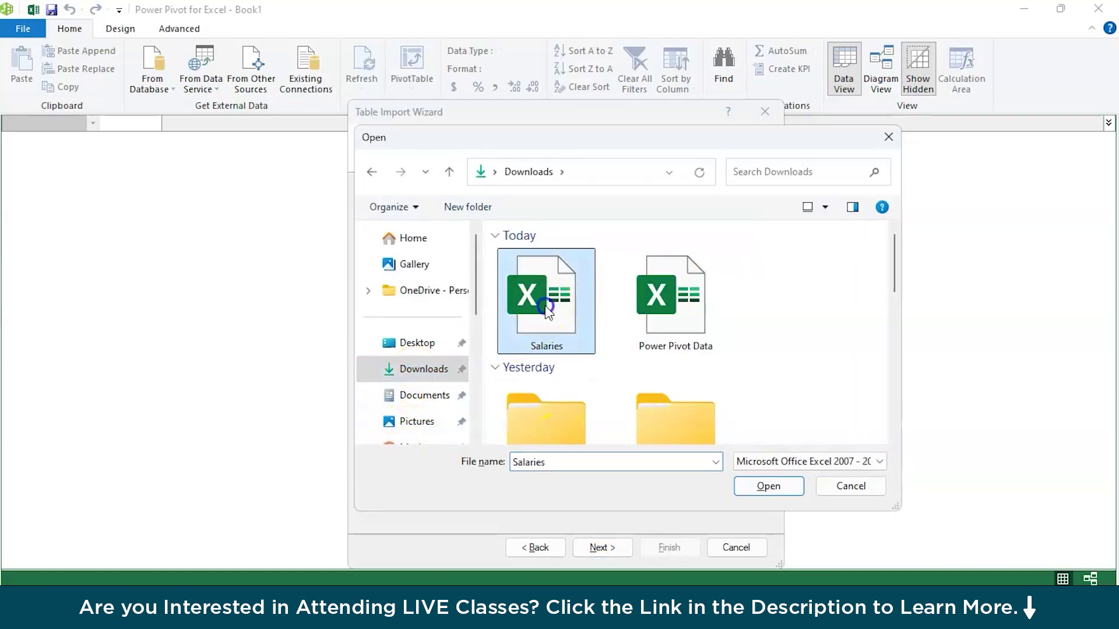
{"action": "left_click", "coordinate": [769, 487]}
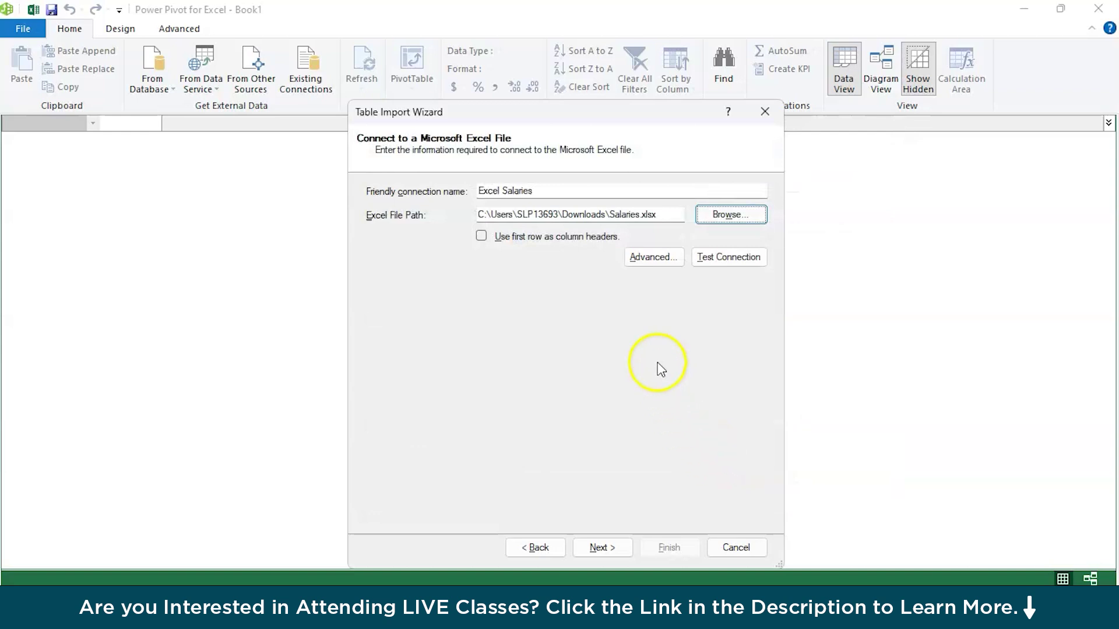
{"action": "left_click", "coordinate": [484, 236]}
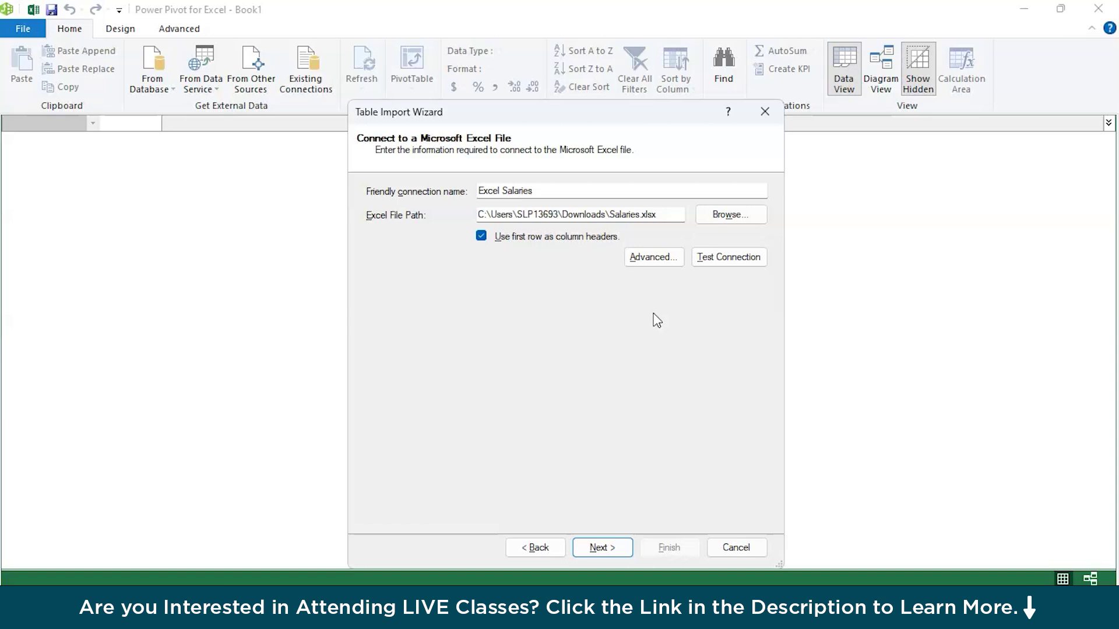
Import all source tables, Employee, Salaries, Sheet4 and Transactions, into the data model.
{"action": "left_click", "coordinate": [595, 547]}
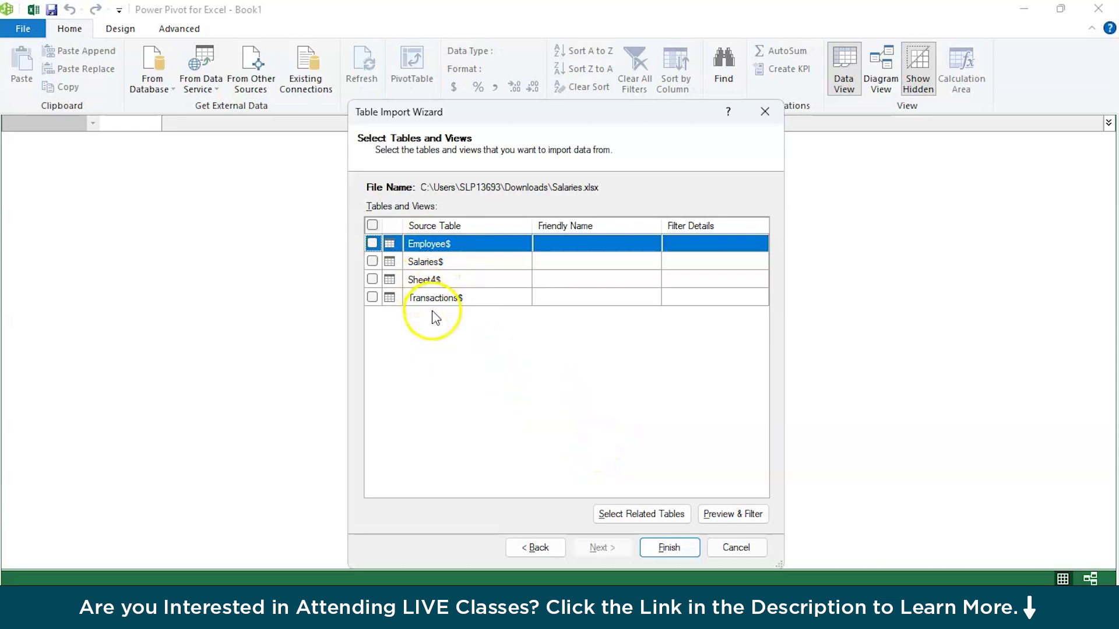
{"action": "left_click", "coordinate": [372, 225]}
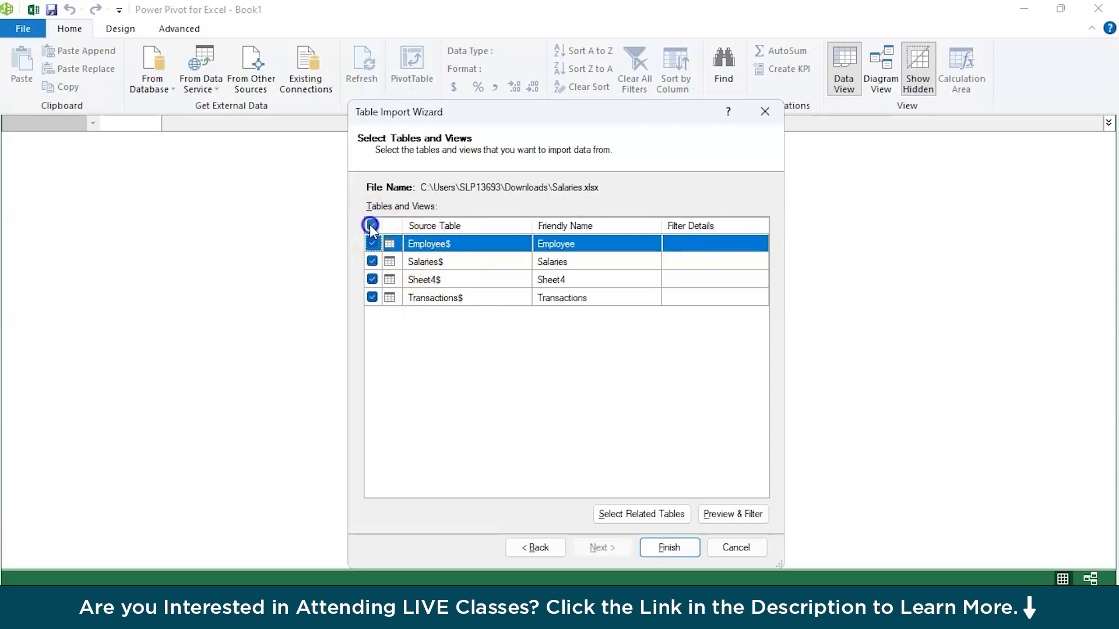
{"action": "left_click", "coordinate": [669, 547]}
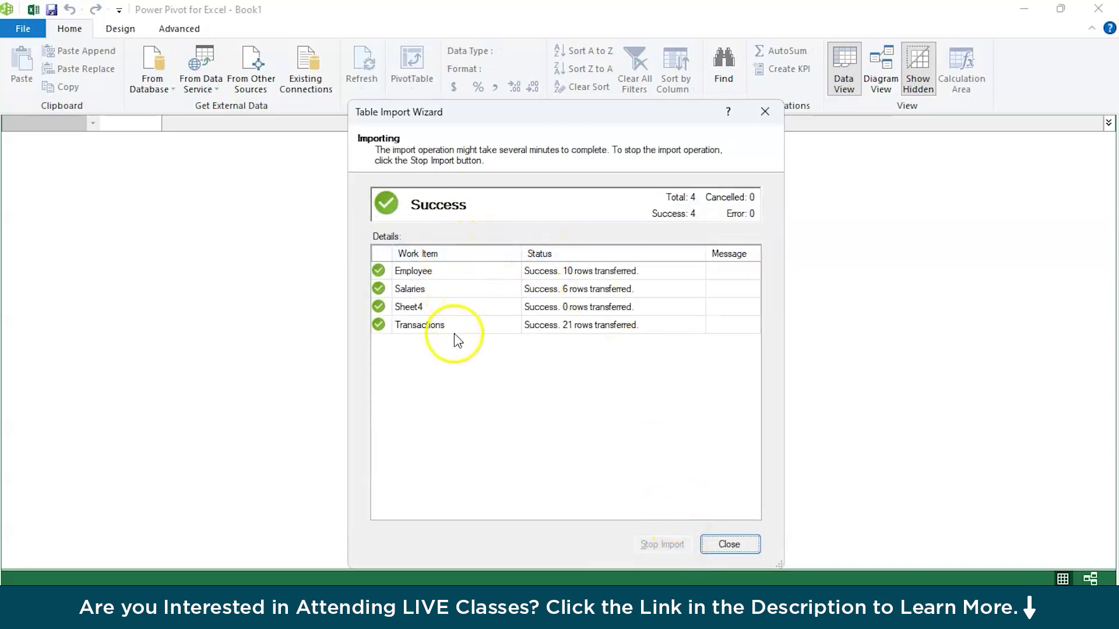
Close the import summary and review the imported Salaries and Transactions tables and the diagram of all tables.
{"action": "left_click", "coordinate": [729, 545]}
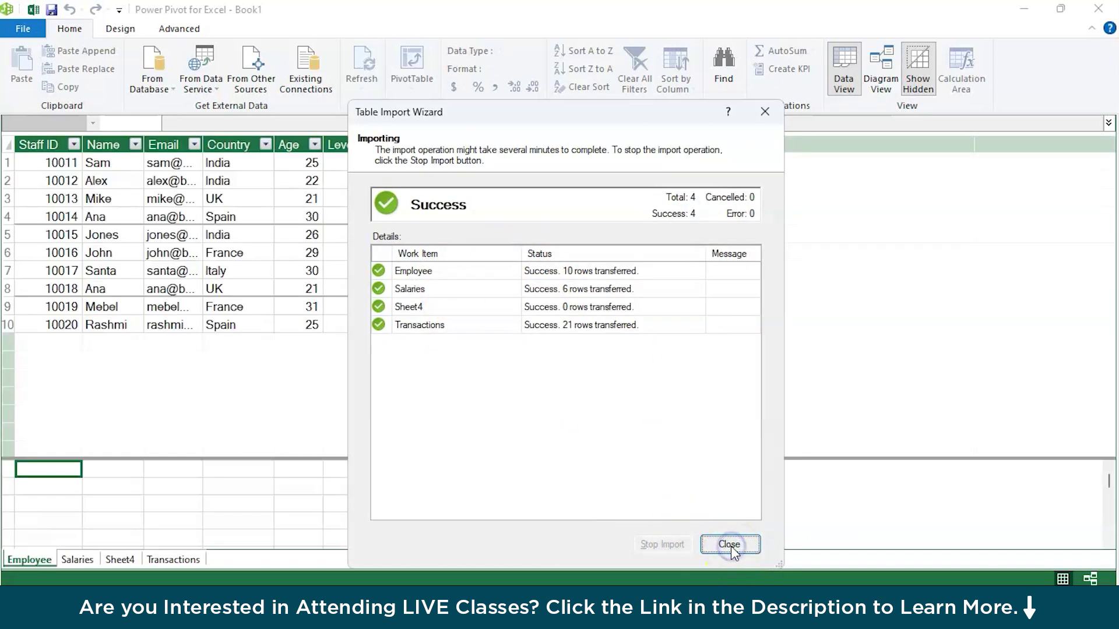
{"action": "left_click", "coordinate": [80, 560]}
{"action": "left_click", "coordinate": [161, 560]}
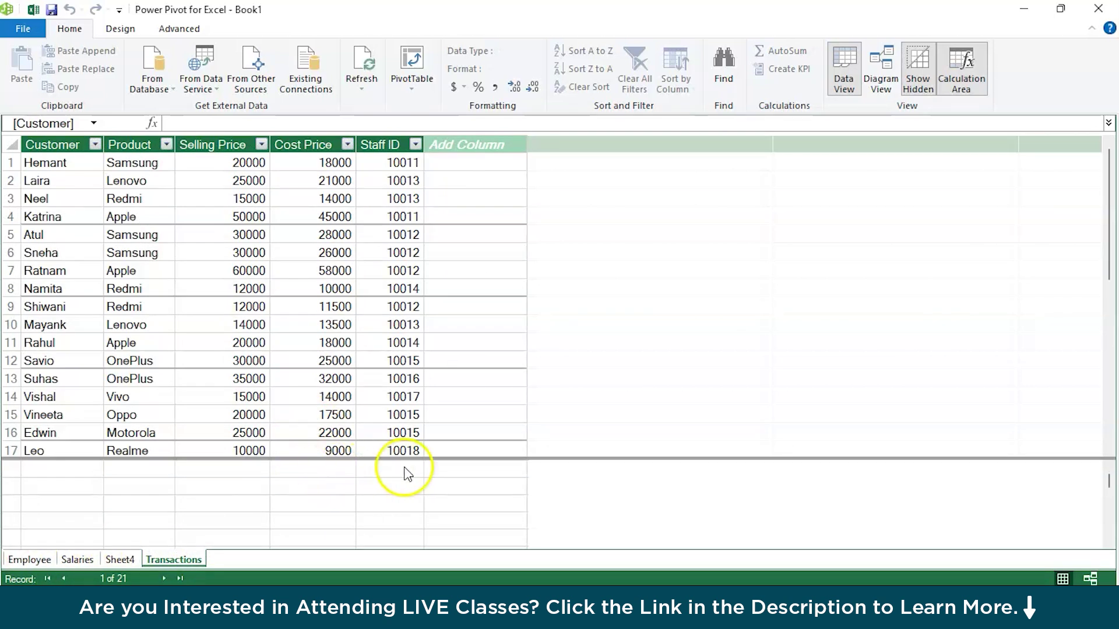
{"action": "left_click", "coordinate": [880, 67]}
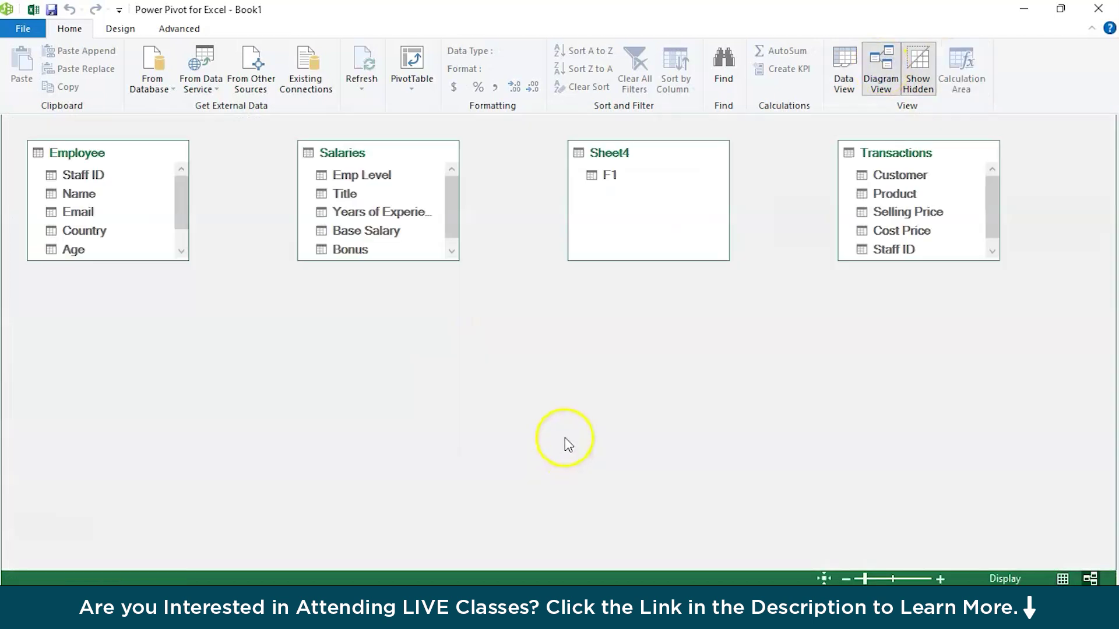
Permanently delete the empty Sheet4 table from the data model.
{"action": "left_click", "coordinate": [843, 70]}
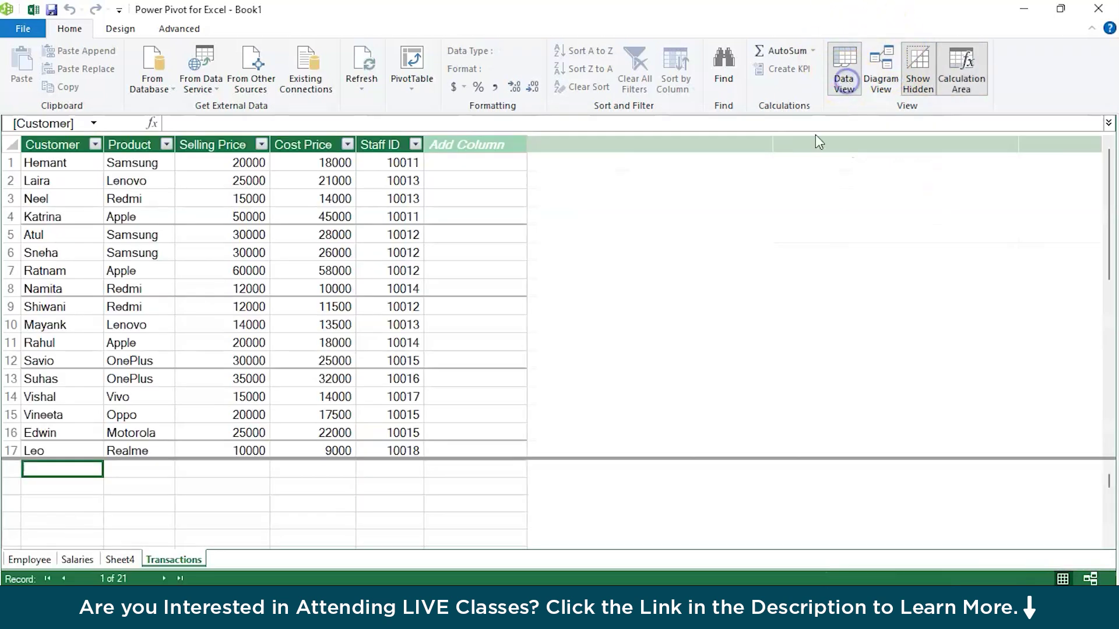
{"action": "left_click", "coordinate": [131, 560]}
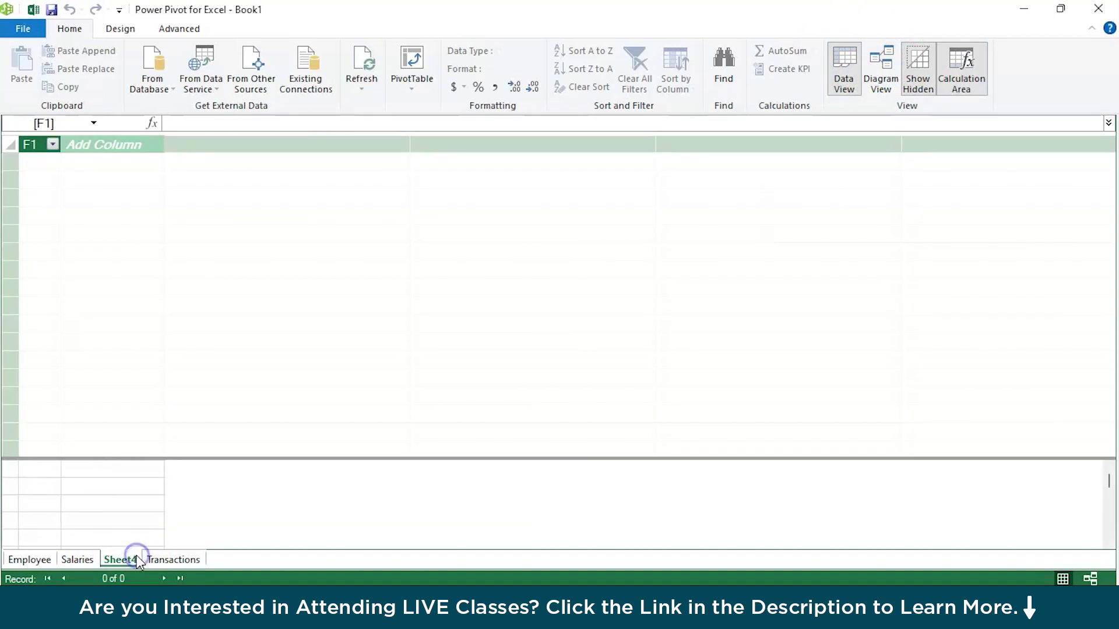
{"action": "right_click", "coordinate": [131, 560]}
{"action": "left_click", "coordinate": [185, 457]}
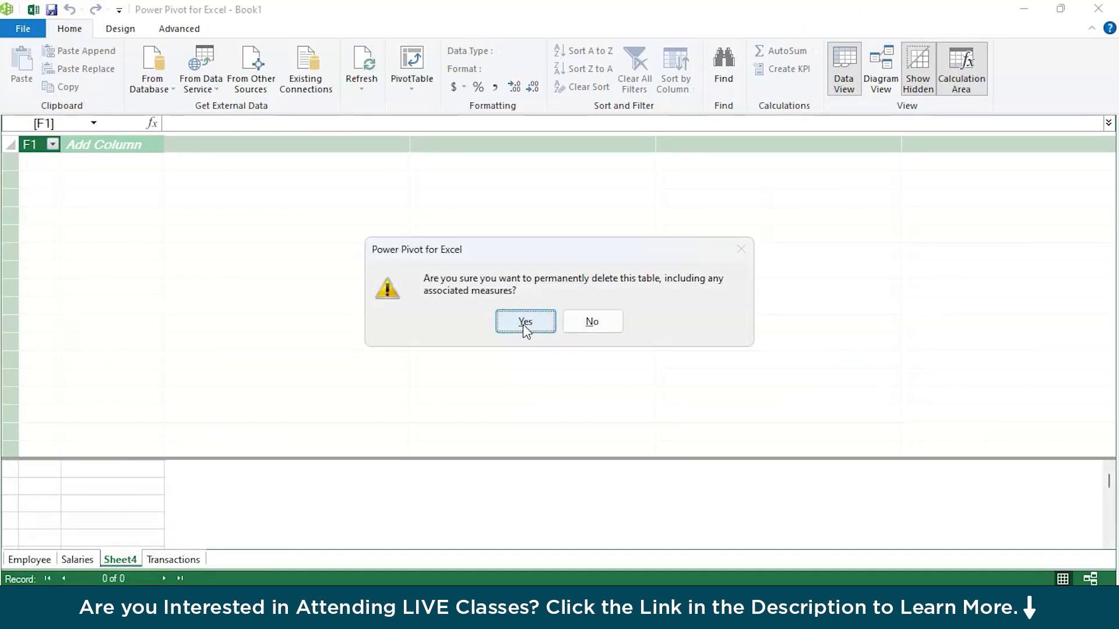
{"action": "left_click", "coordinate": [523, 322]}
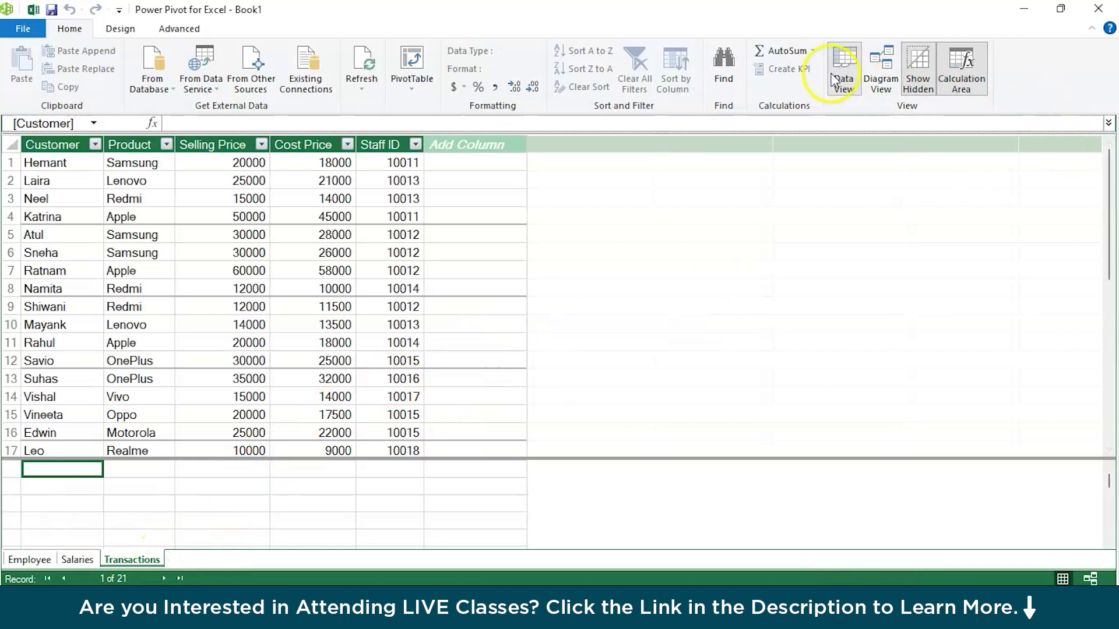
In the diagram, relate Employee's Staff ID to Transactions' Staff ID, and Employee's Level to Salaries' Emp Level.
{"action": "left_click", "coordinate": [881, 66]}
{"action": "left_click", "coordinate": [607, 286]}
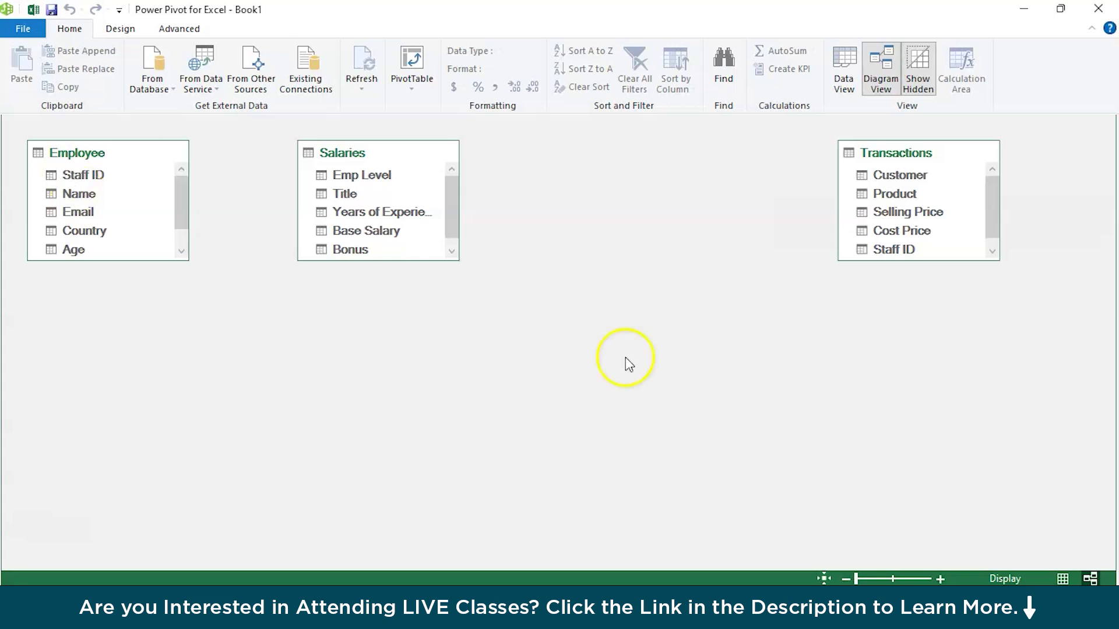
{"action": "mouse_move", "coordinate": [893, 257]}
{"action": "left_mouse_down"}
{"action": "mouse_move", "coordinate": [634, 262]}
{"action": "mouse_move", "coordinate": [87, 175]}
{"action": "mouse_move", "coordinate": [843, 262]}
{"action": "mouse_move", "coordinate": [884, 246]}
{"action": "left_mouse_up"}
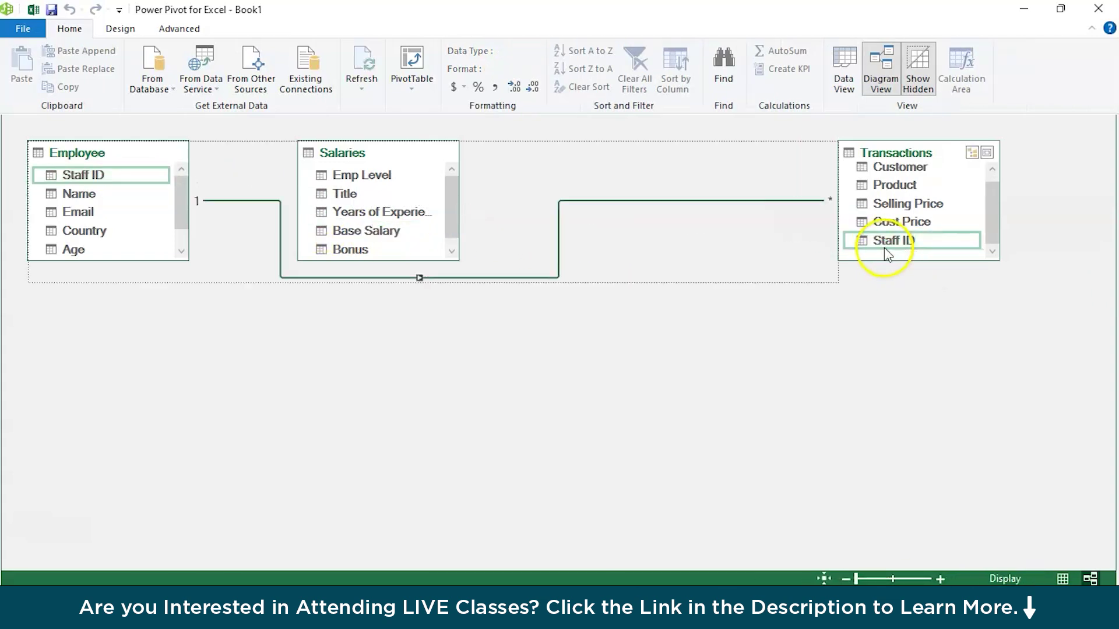
{"action": "key", "text": "alt+Tab"}
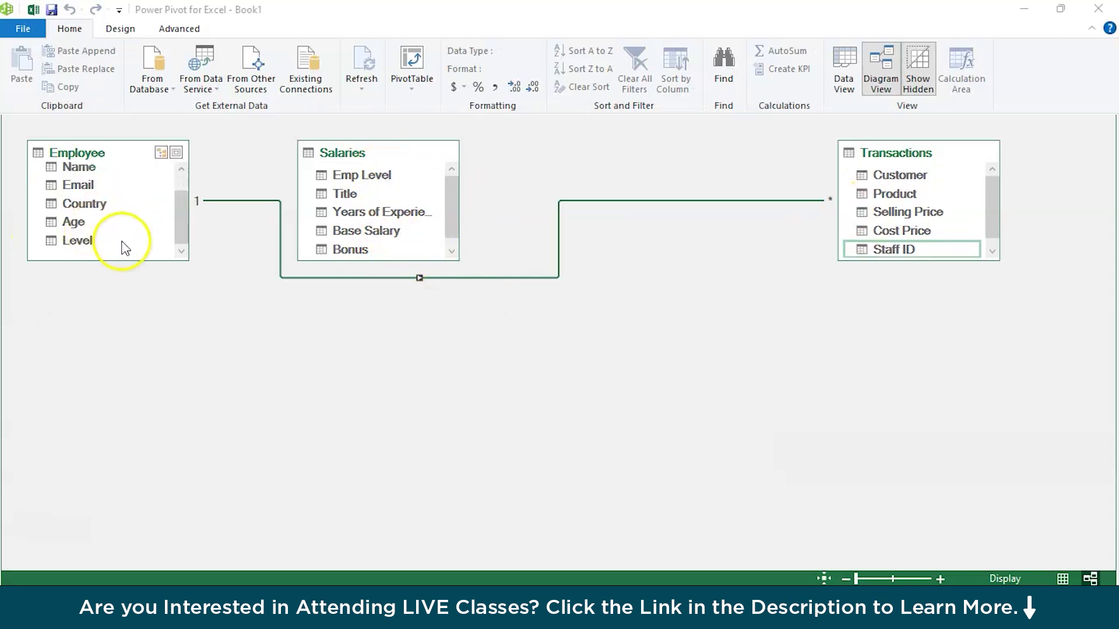
{"action": "left_click_drag", "start_coordinate": [86, 246], "coordinate": [340, 179]}
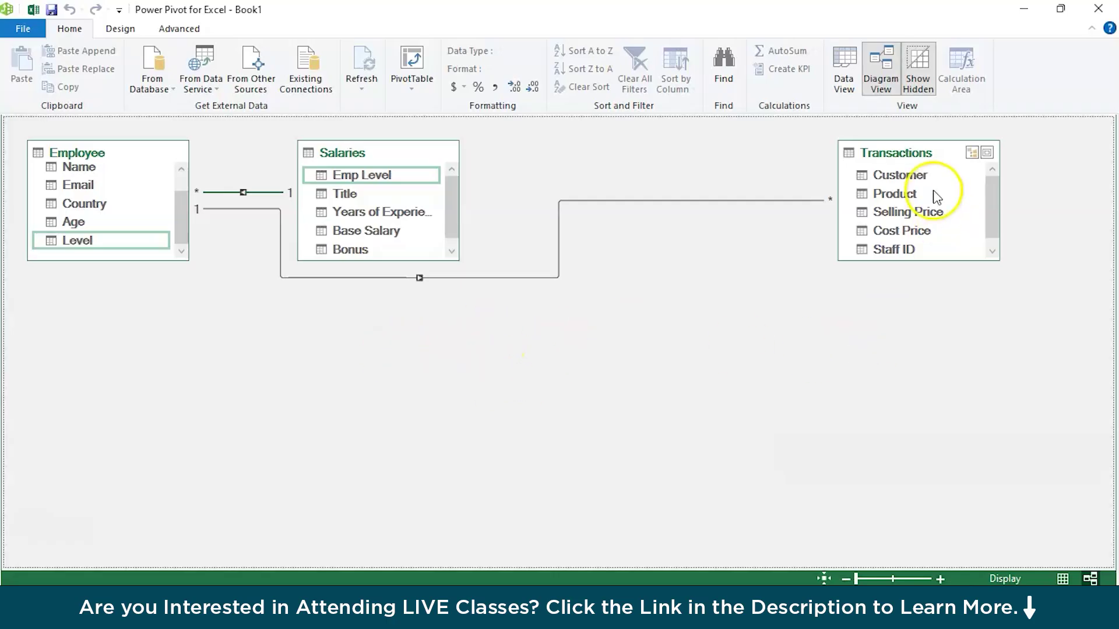
Add a calculated column to the Transactions table with the formula =Transactions[Selling Price]-Transactions[Cost Price].
{"action": "left_click", "coordinate": [845, 71]}
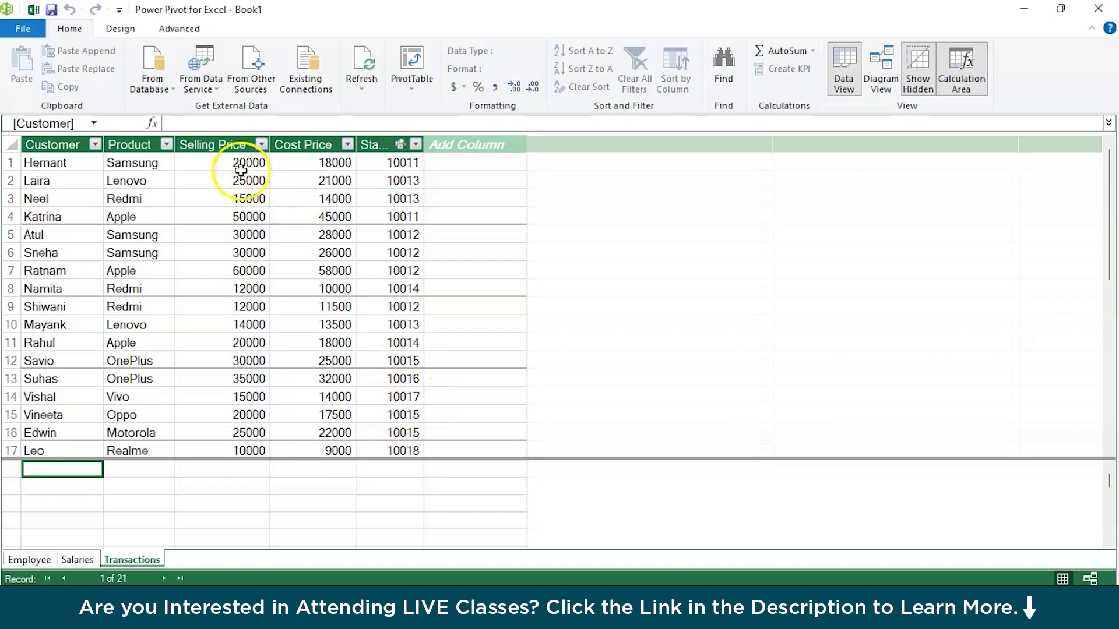
{"action": "left_click", "coordinate": [204, 145]}
{"action": "left_click", "coordinate": [297, 143]}
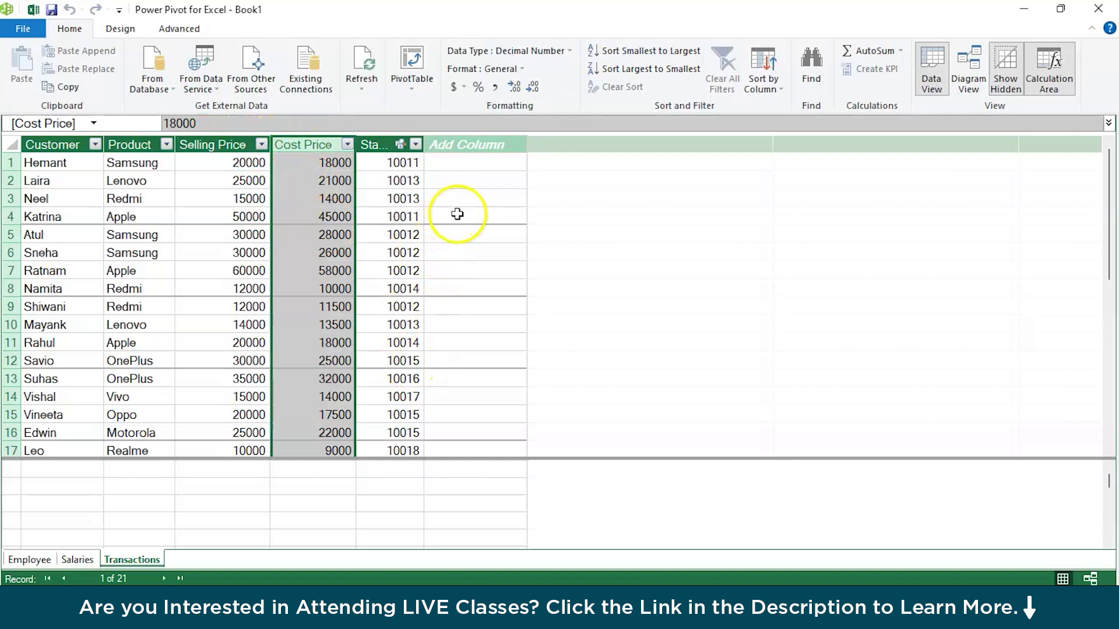
{"action": "left_click", "coordinate": [477, 145]}
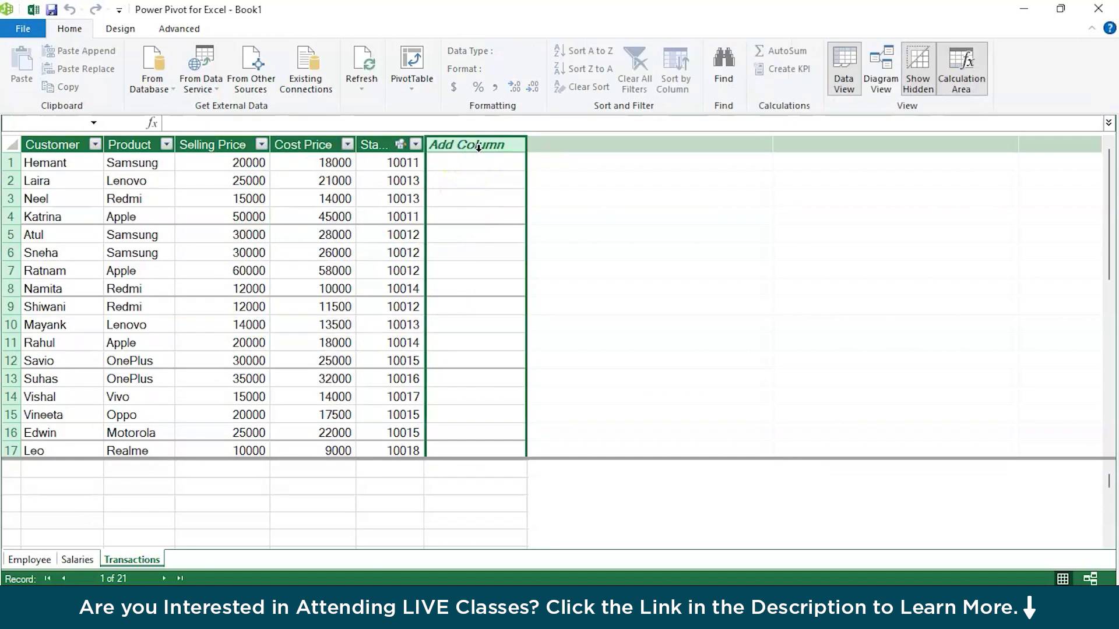
{"action": "left_click", "coordinate": [186, 124]}
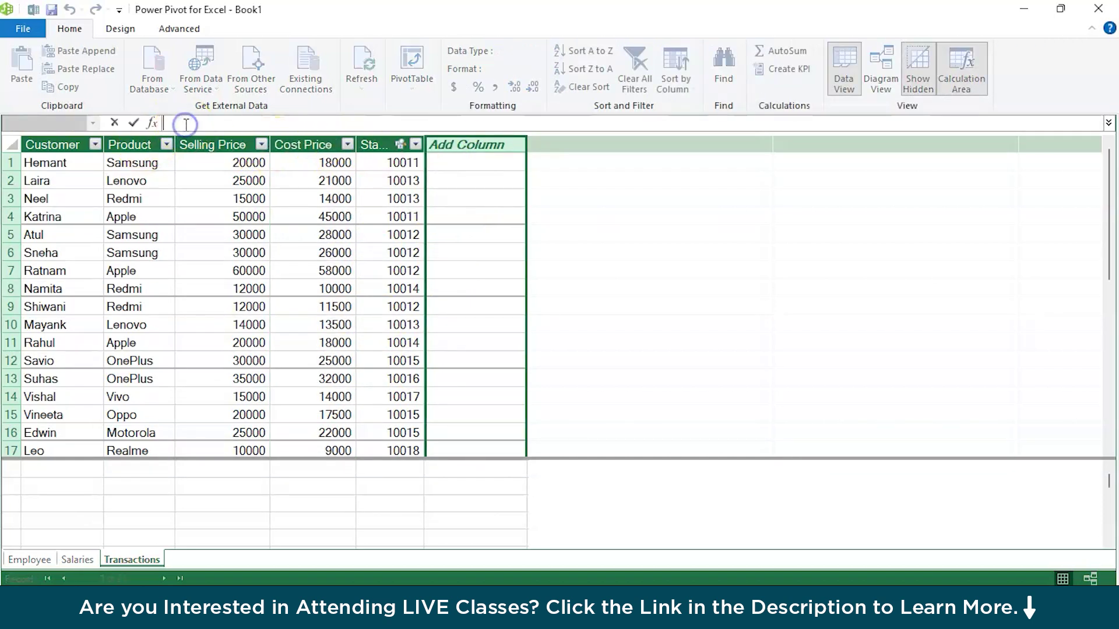
{"action": "type", "text": "="}
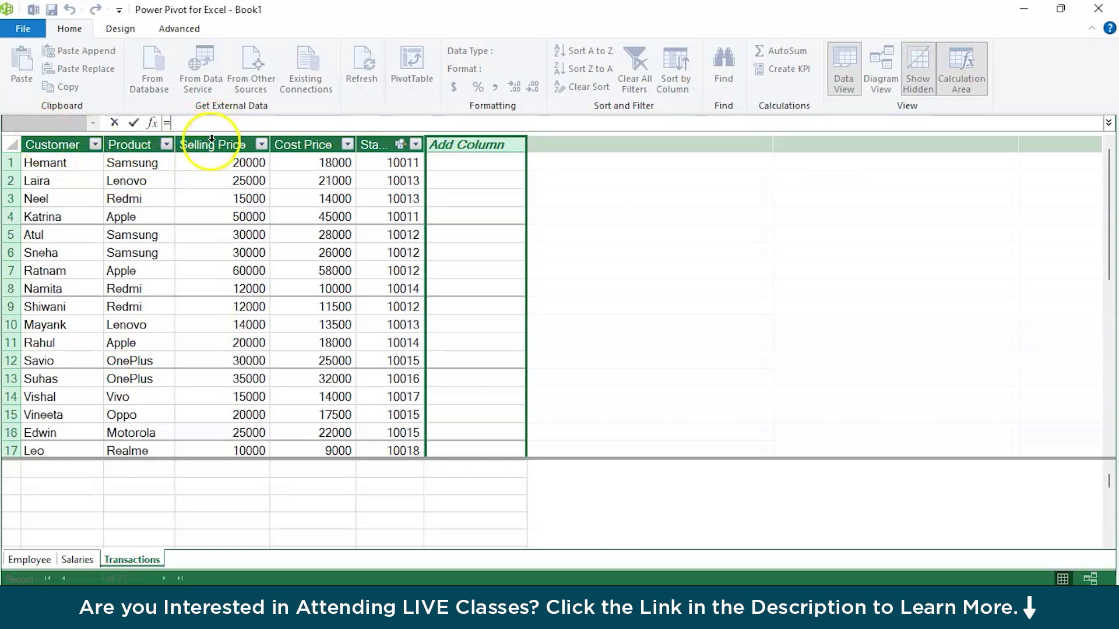
{"action": "left_click", "coordinate": [210, 147]}
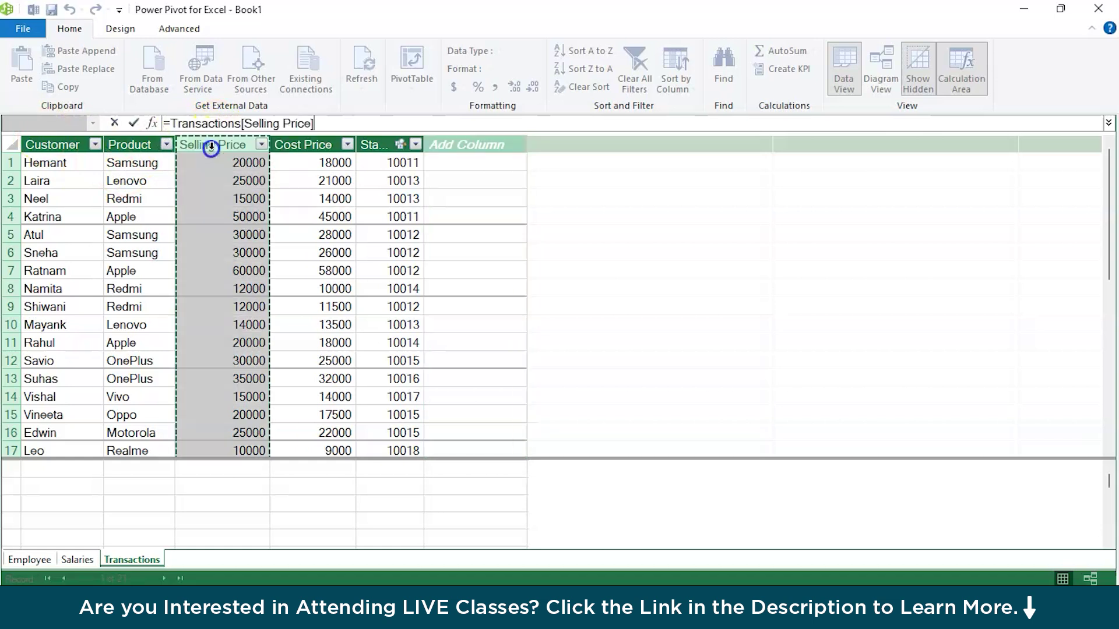
{"action": "type", "text": "-"}
{"action": "left_click", "coordinate": [331, 146]}
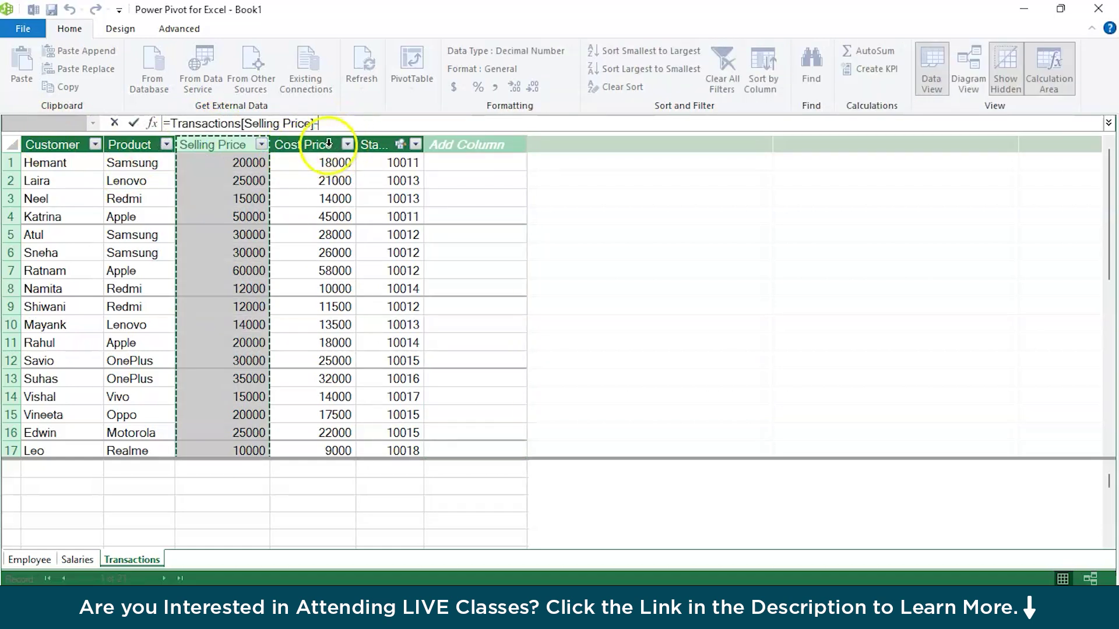
{"action": "left_click", "coordinate": [473, 161]}
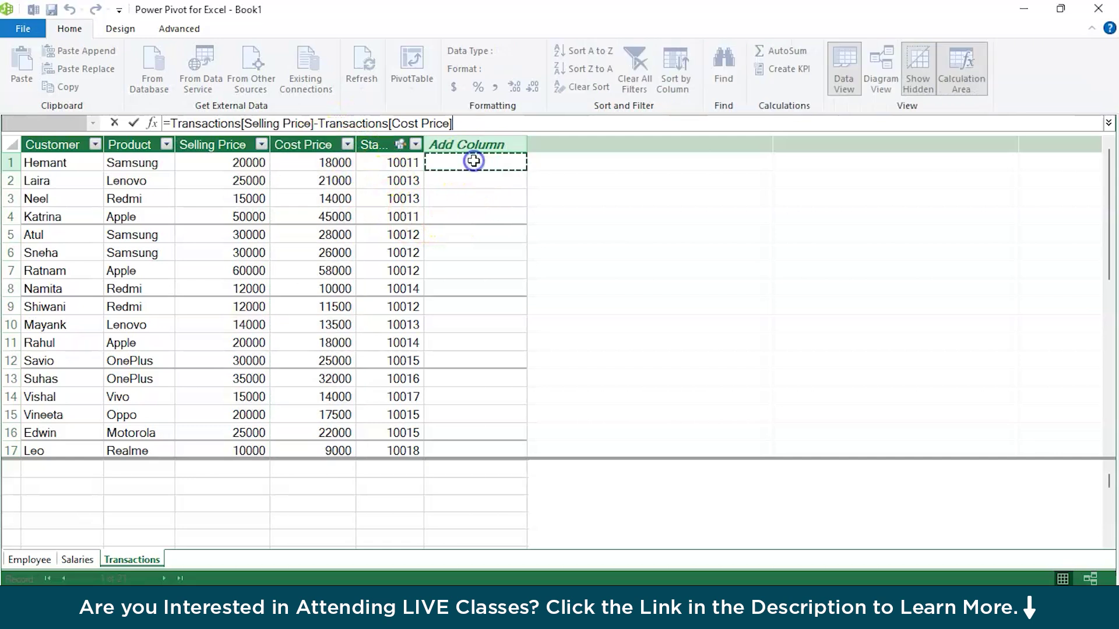
{"action": "key", "text": "Return"}
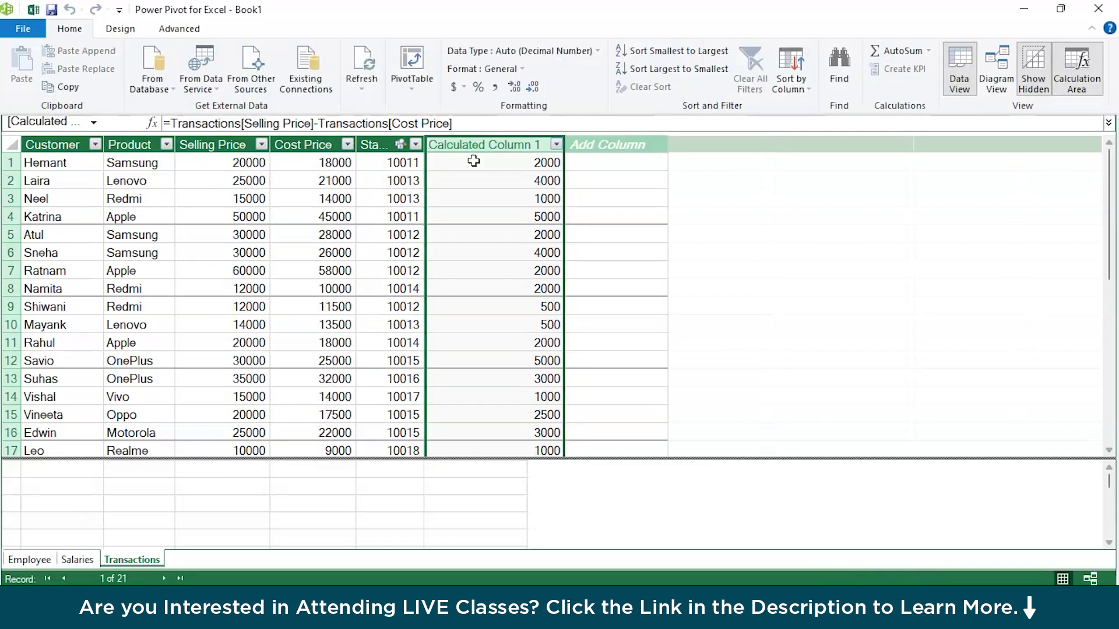
Rename the new calculated column in Transactions as Profit.
{"action": "left_click", "coordinate": [500, 145]}
{"action": "double_click", "coordinate": [499, 145]}
{"action": "key", "text": "BackSpace"}
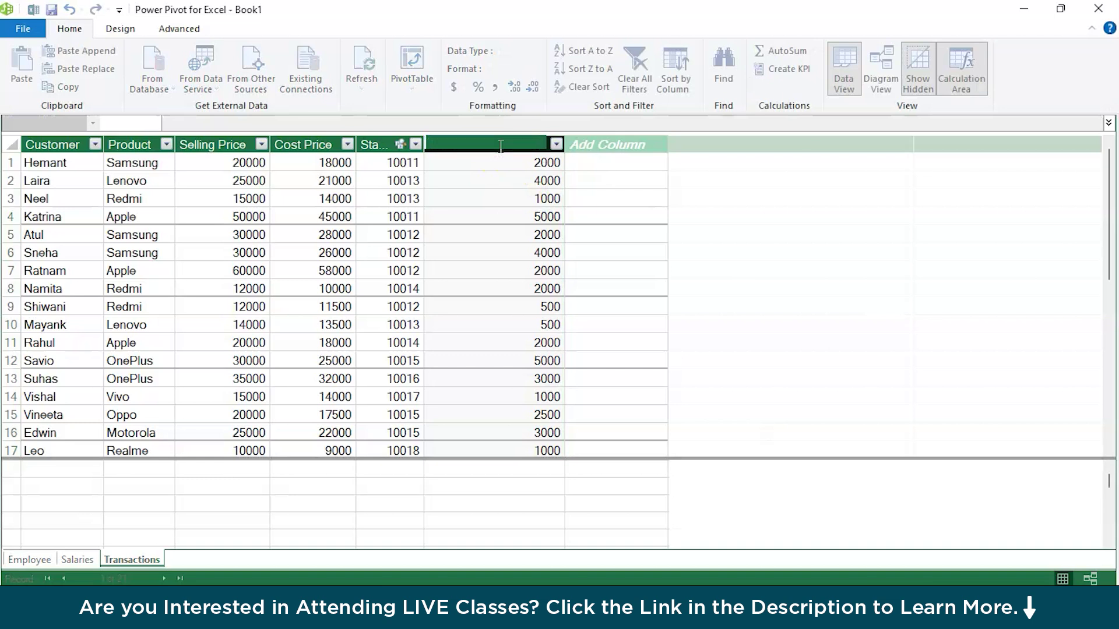
{"action": "type", "text": "Profit"}
{"action": "key", "text": "Return"}
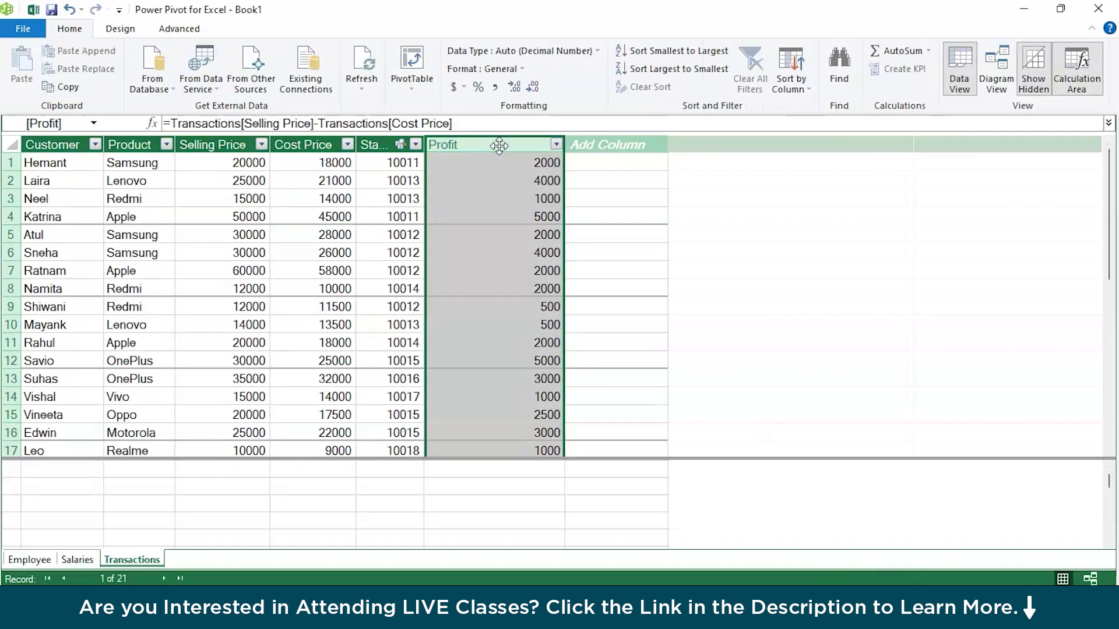
Widen the Staff ID column of the Transactions table so its full header fits.
{"action": "left_click", "coordinate": [648, 246]}
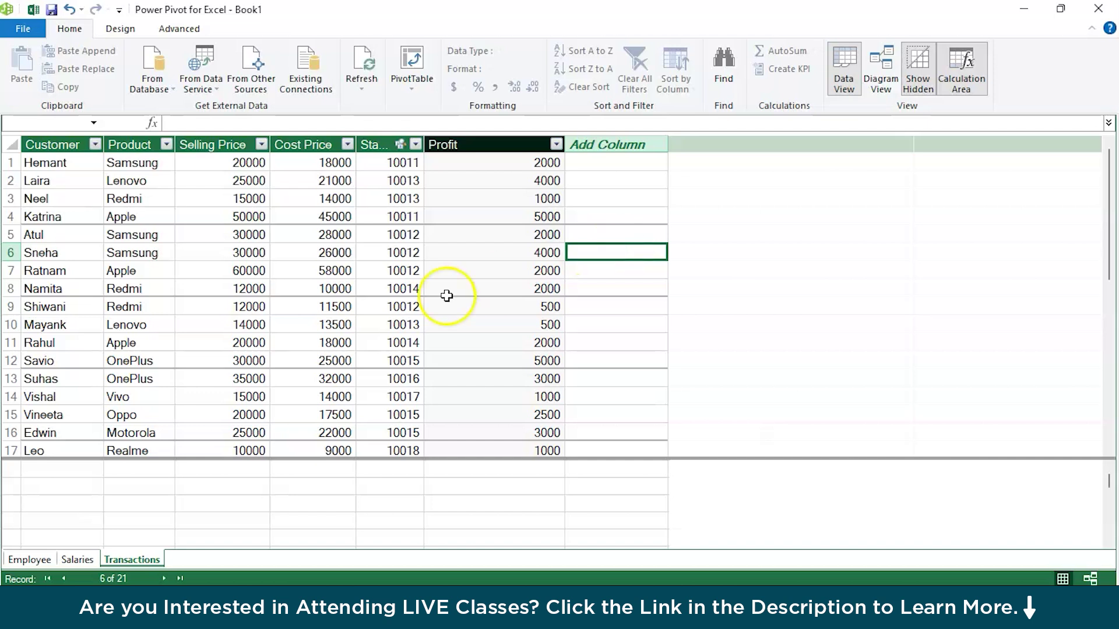
{"action": "left_click", "coordinate": [390, 160]}
{"action": "left_click_drag", "start_coordinate": [424, 144], "coordinate": [453, 146]}
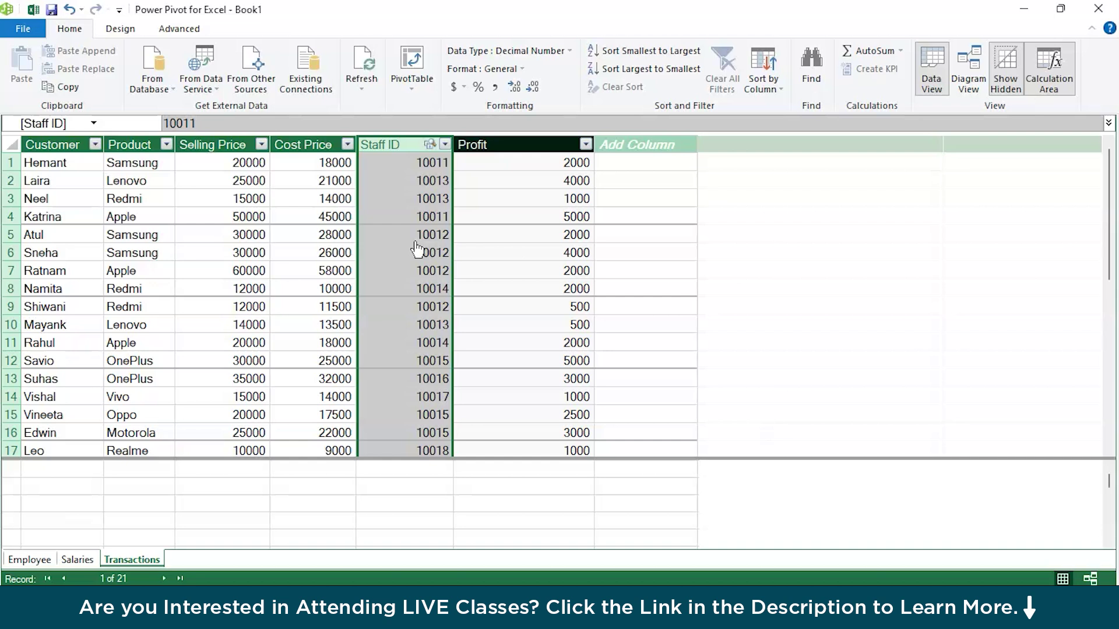
Add a calculated column after Profit that looks up the employee name with =RELATED(Employee[Name]).
{"action": "left_click", "coordinate": [624, 144]}
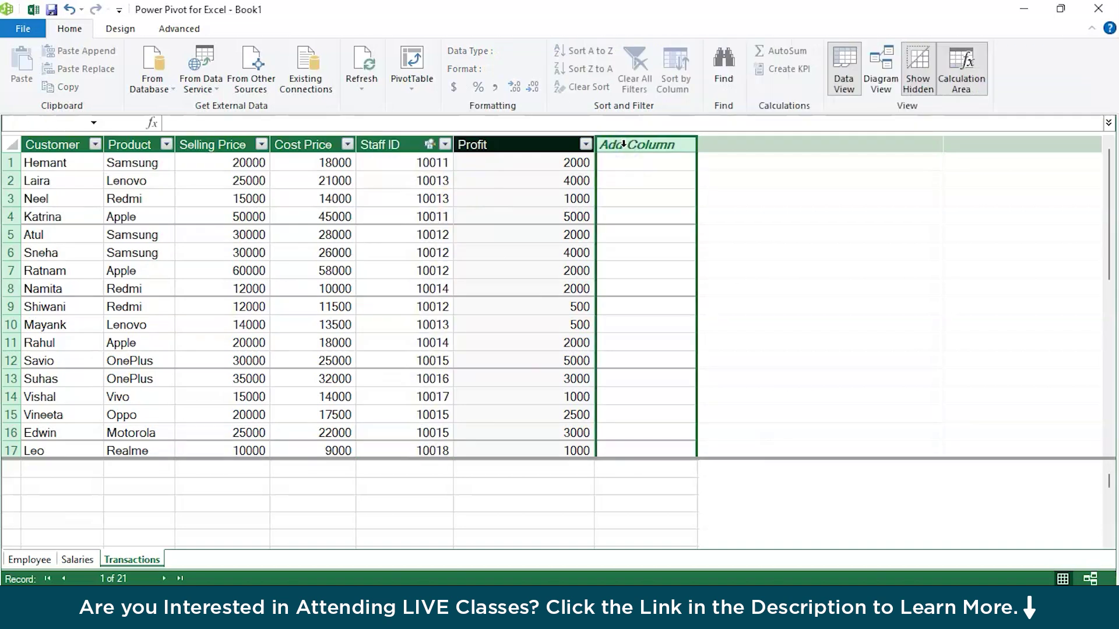
{"action": "left_click", "coordinate": [236, 124]}
{"action": "type", "text": "=Re"}
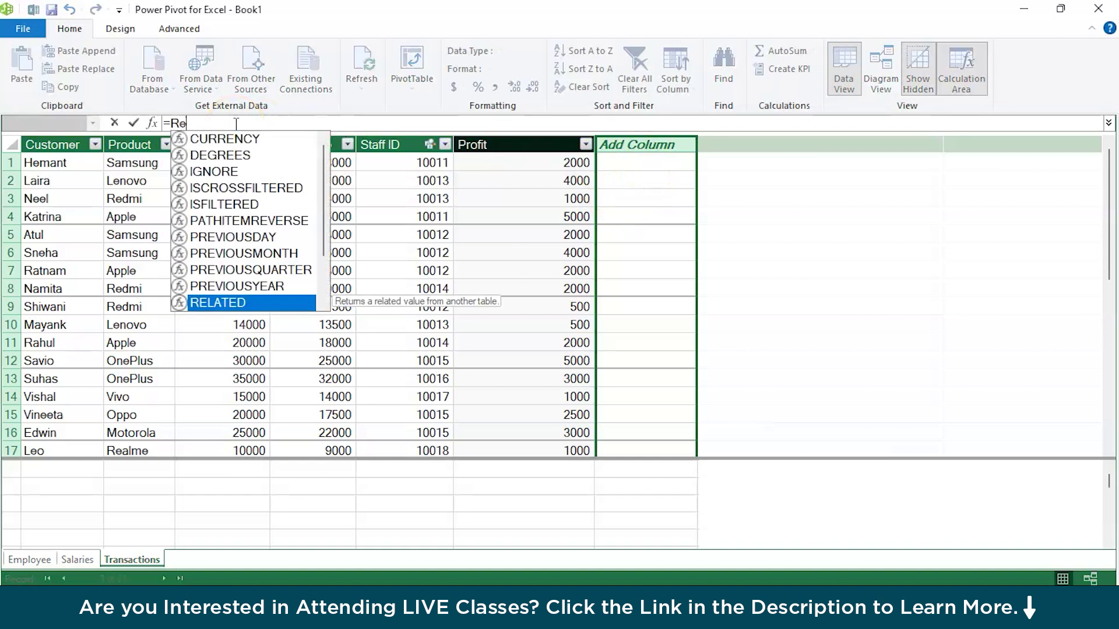
{"action": "double_click", "coordinate": [229, 308]}
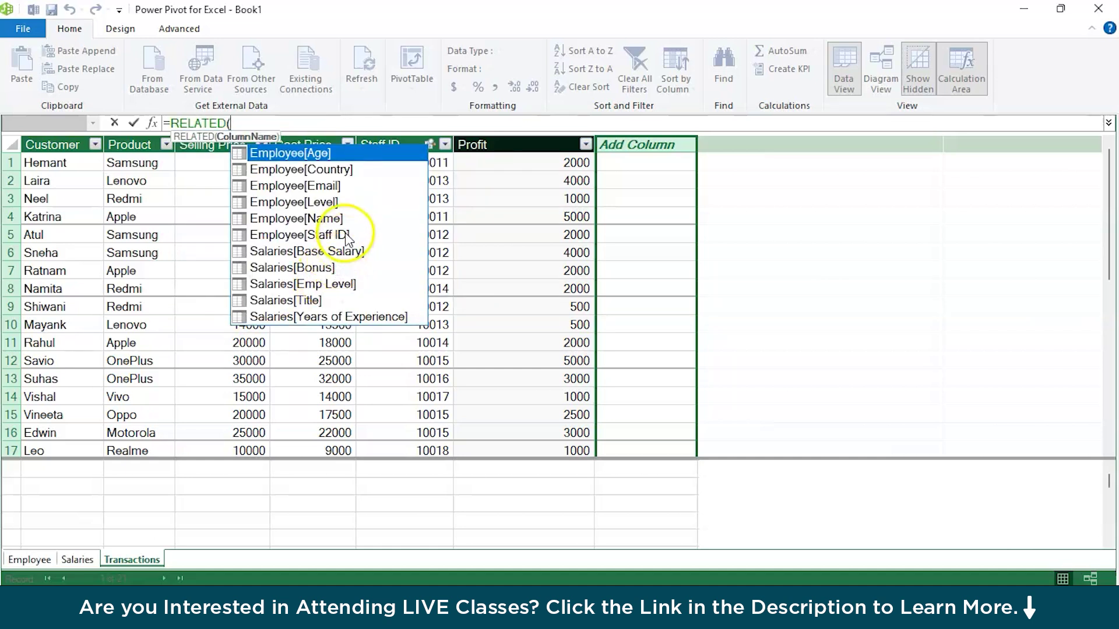
{"action": "left_click", "coordinate": [289, 222]}
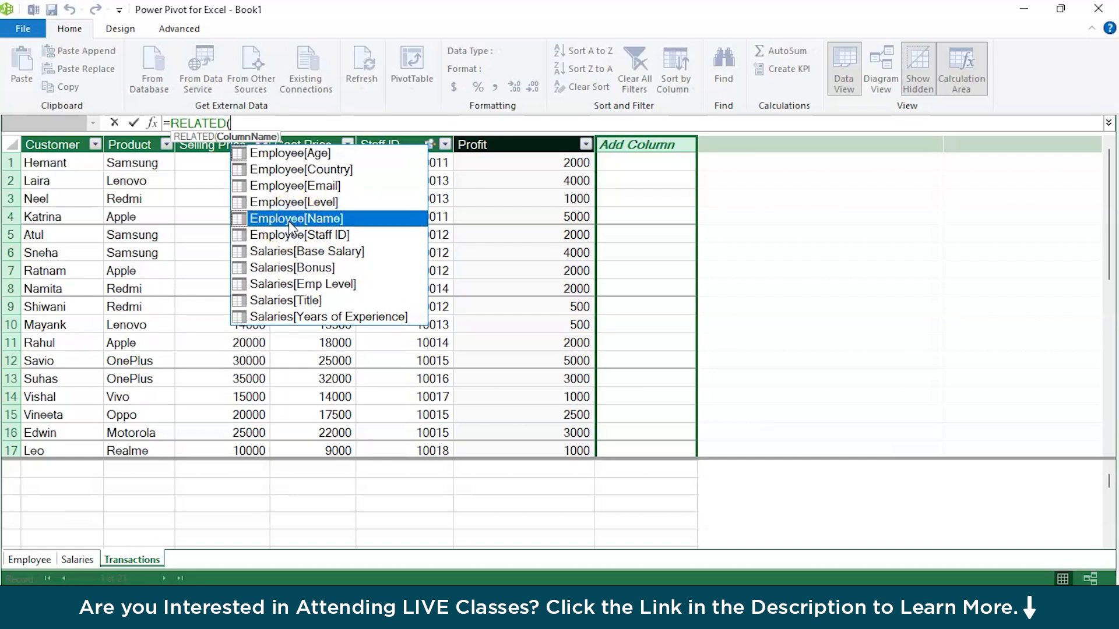
{"action": "double_click", "coordinate": [288, 221]}
{"action": "type", "text": ")"}
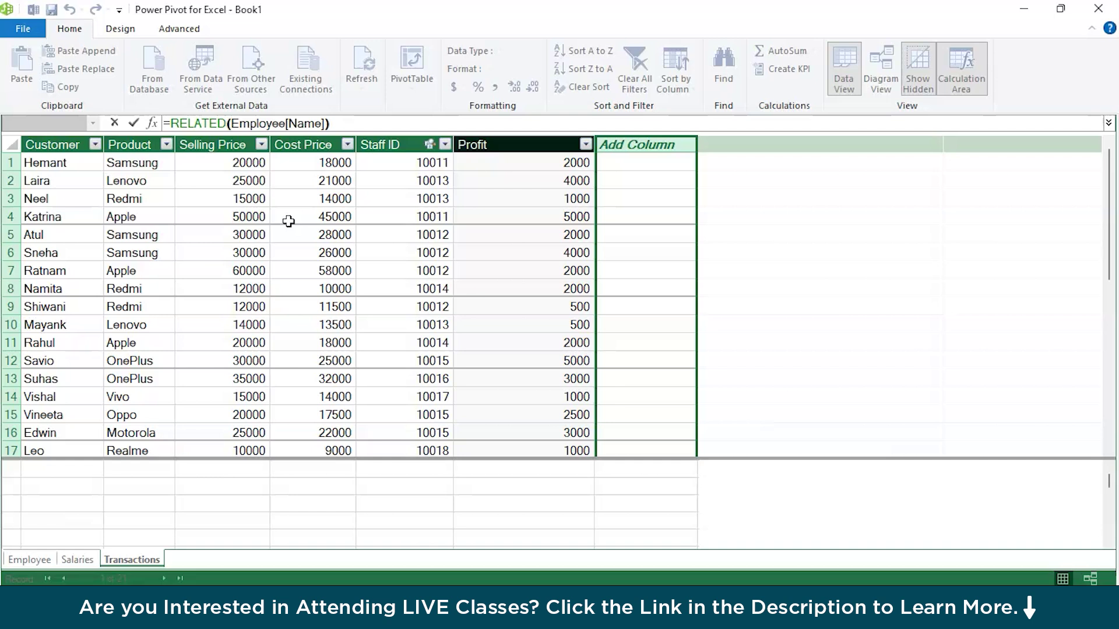
{"action": "left_click", "coordinate": [623, 164]}
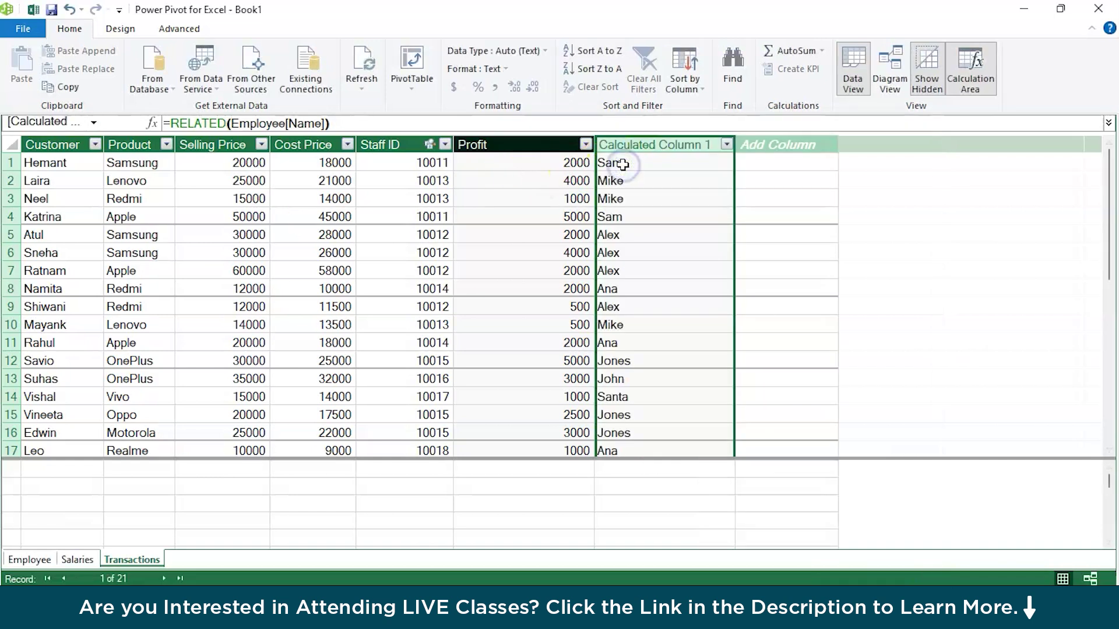
{"action": "left_click", "coordinate": [775, 196]}
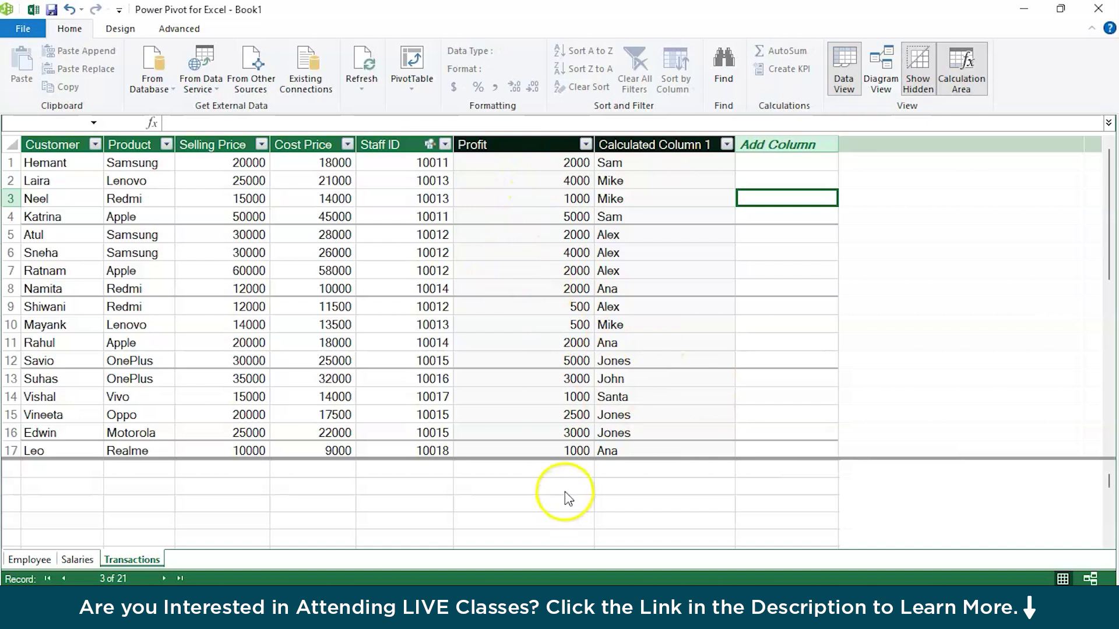
Add a measure with the formula =SUM([Profit]) in the Transactions calculation area, under the Product column.
{"action": "left_click", "coordinate": [132, 489]}
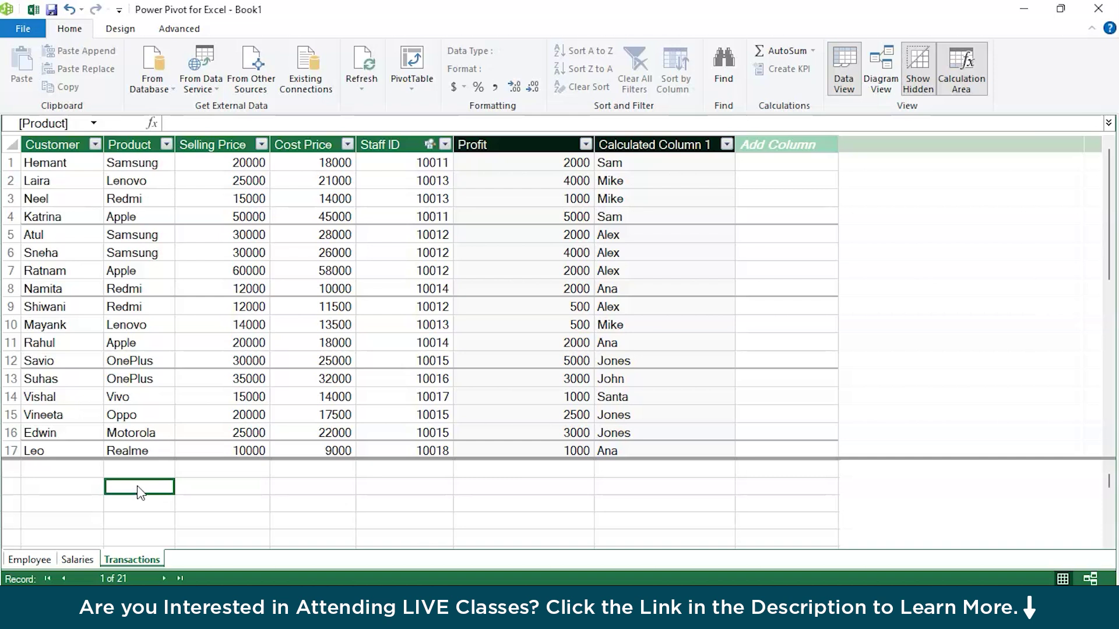
{"action": "left_click", "coordinate": [236, 124]}
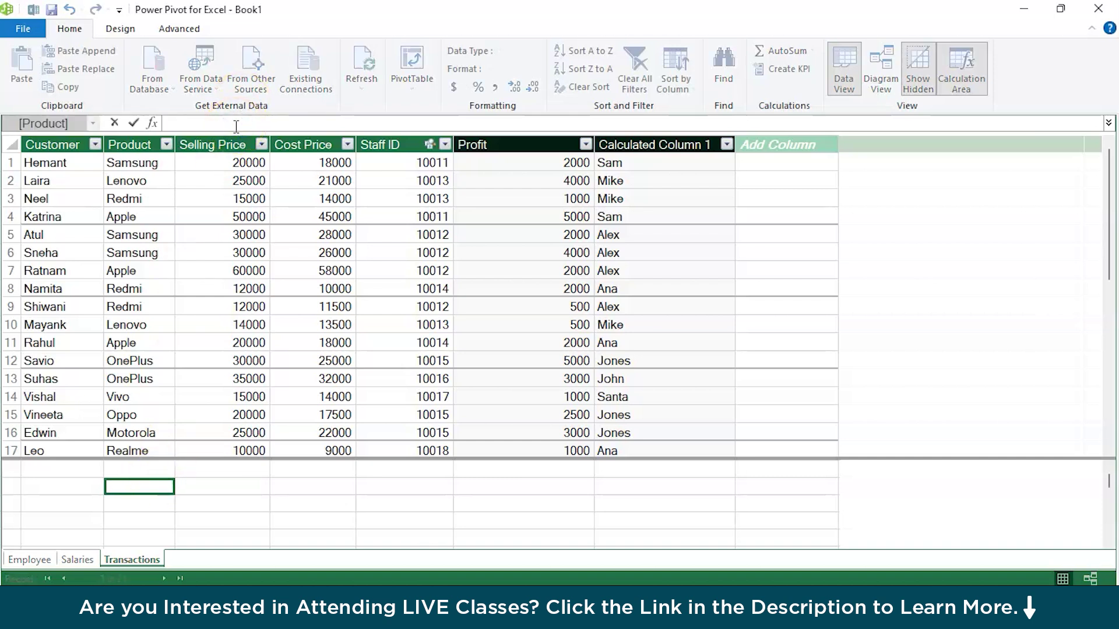
{"action": "type", "text": "="}
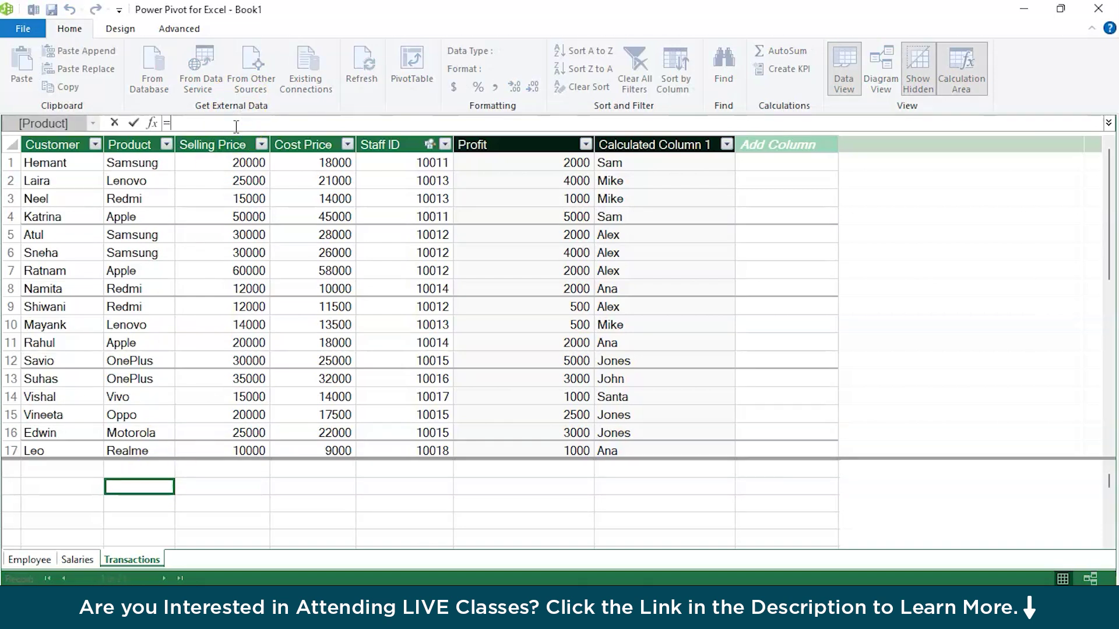
{"action": "type", "text": "SUM"}
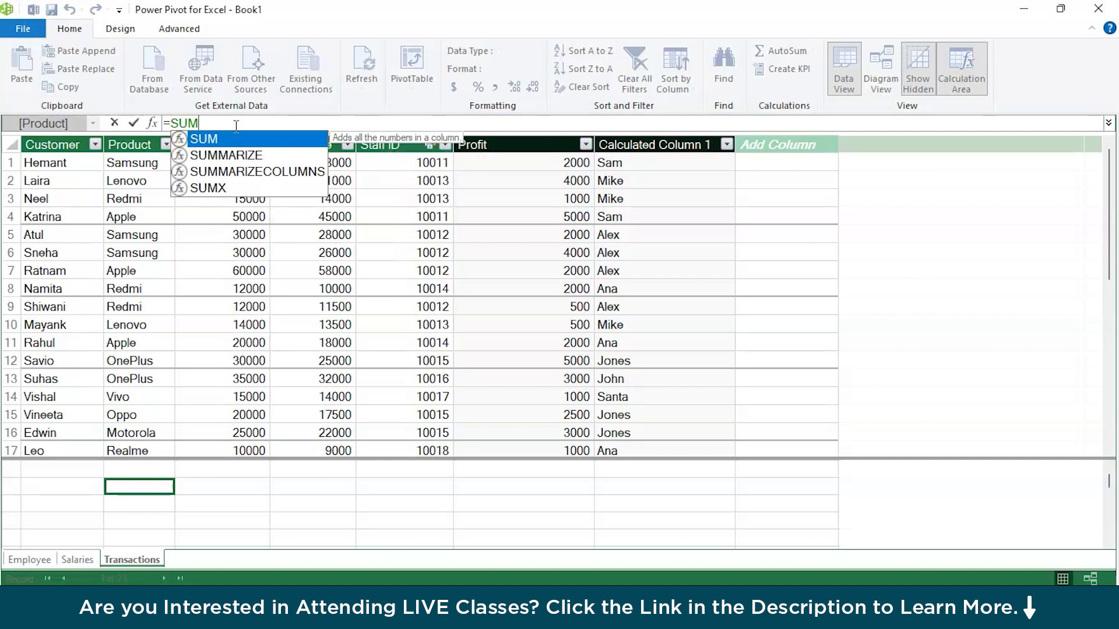
{"action": "type", "text": "("}
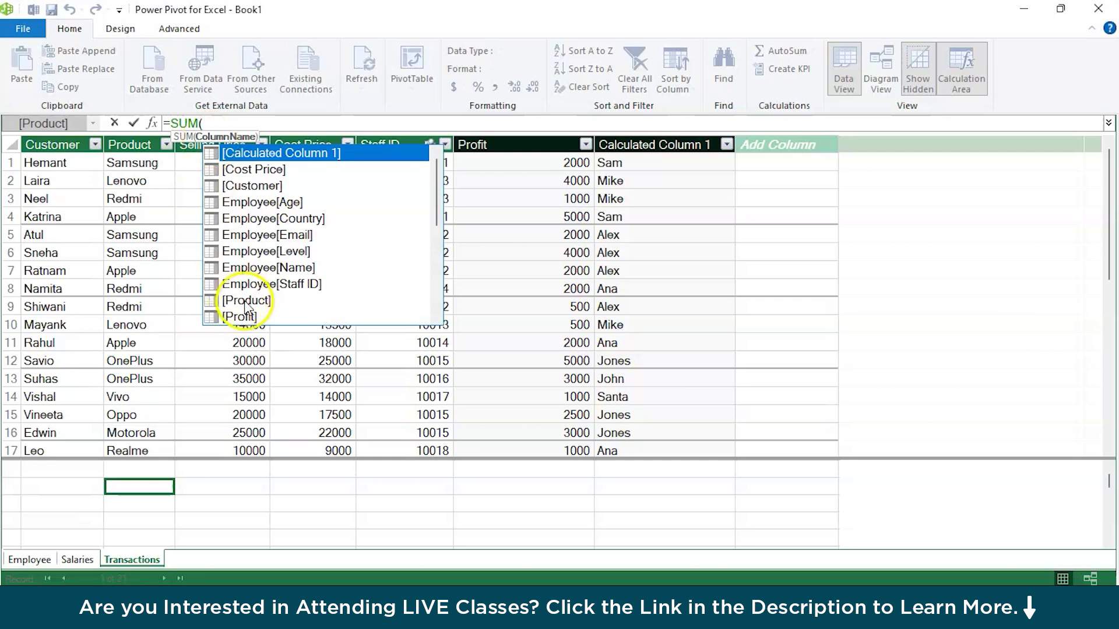
{"action": "left_click", "coordinate": [248, 316]}
{"action": "double_click", "coordinate": [249, 315]}
{"action": "type", "text": ")"}
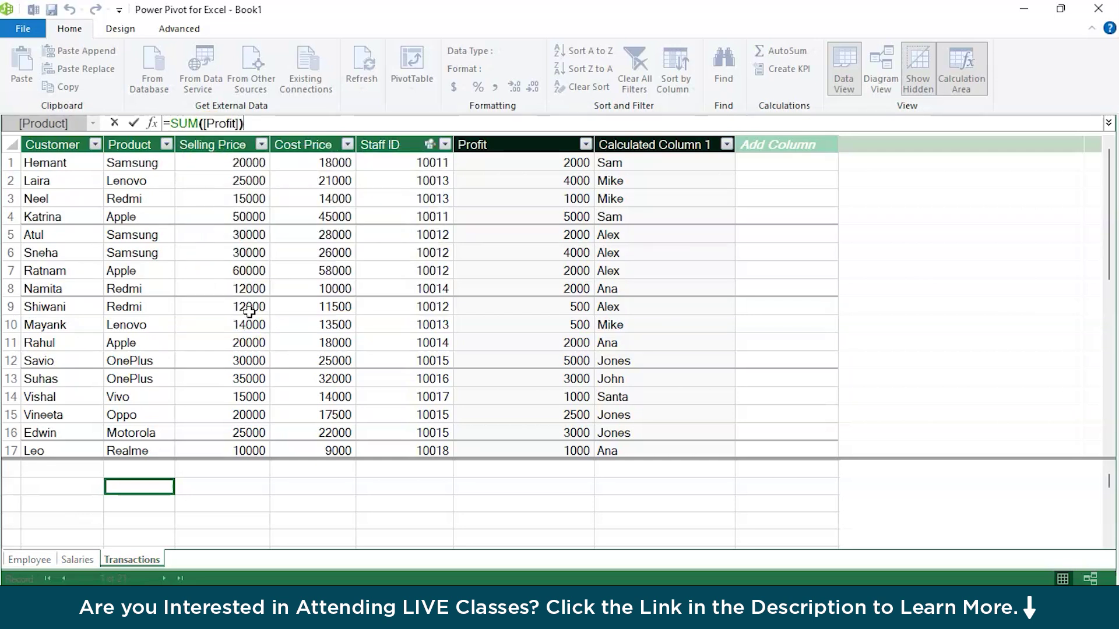
{"action": "key", "text": "Return"}
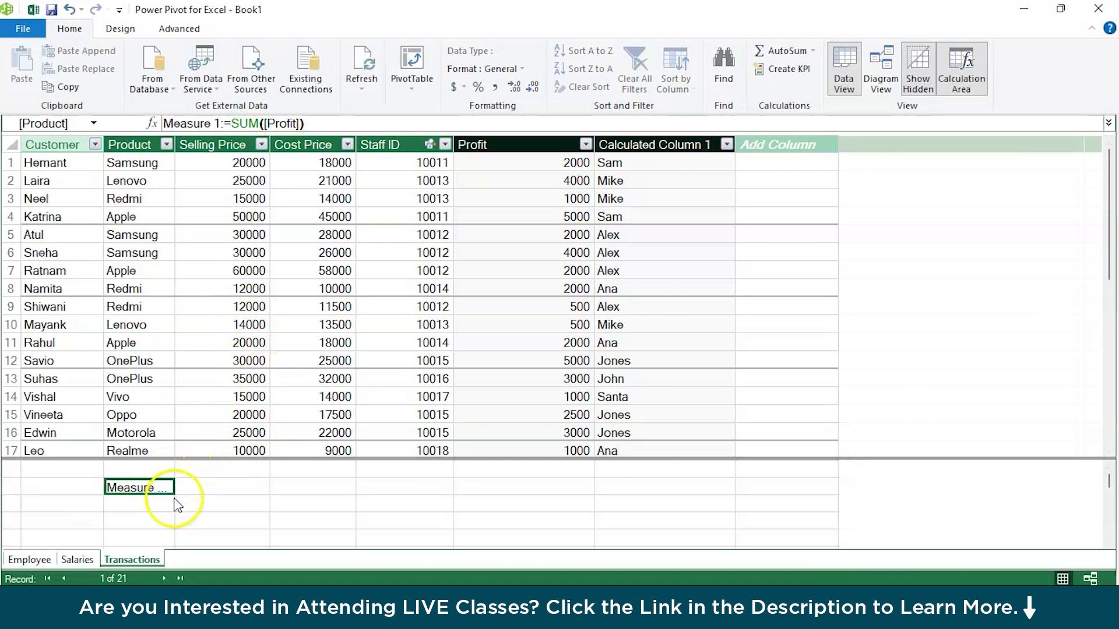
Rename the new SUM measure in the Transactions table as Total Profit.
{"action": "left_click", "coordinate": [218, 123]}
{"action": "key", "text": "BackSpace"}
{"action": "key", "text": "BackSpace"}
{"action": "key", "text": "BackSpace"}
{"action": "key", "text": "BackSpace"}
{"action": "key", "text": "BackSpace"}
{"action": "key", "text": "BackSpace"}
{"action": "key", "text": "BackSpace"}
{"action": "key", "text": "BackSpace"}
{"action": "key", "text": "BackSpace"}
{"action": "key", "text": "BackSpace"}
{"action": "type", "text": "Total Profit"}
{"action": "key", "text": "Return"}
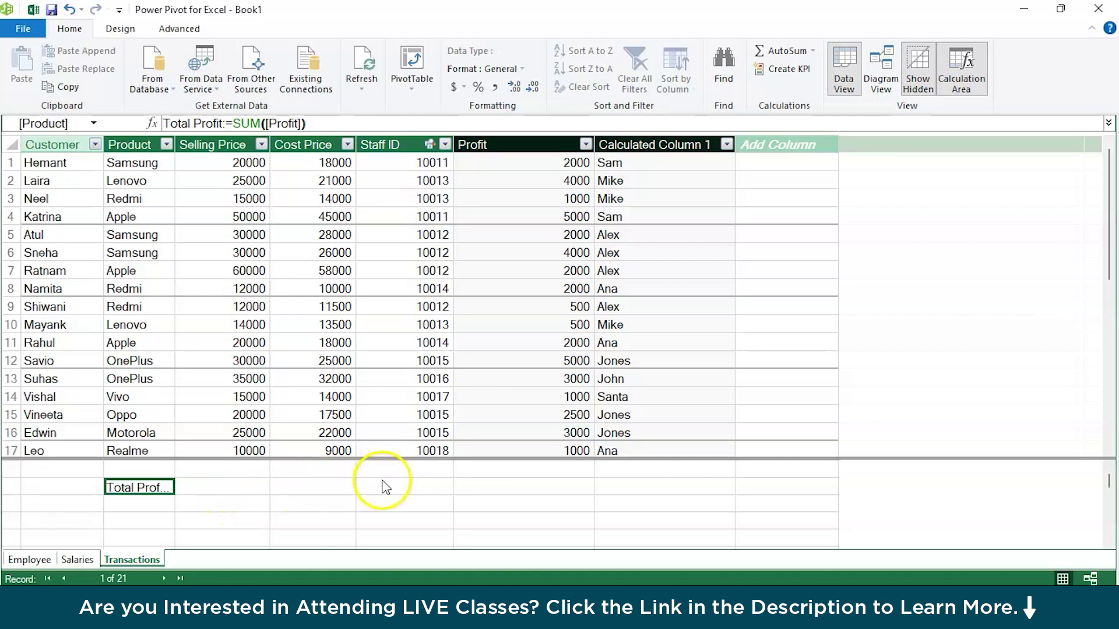
Insert a PivotTable in the existing worksheet at 'Sheet1'!$A$1 and use the Employee table's Name field as its rows.
{"action": "left_click", "coordinate": [401, 61]}
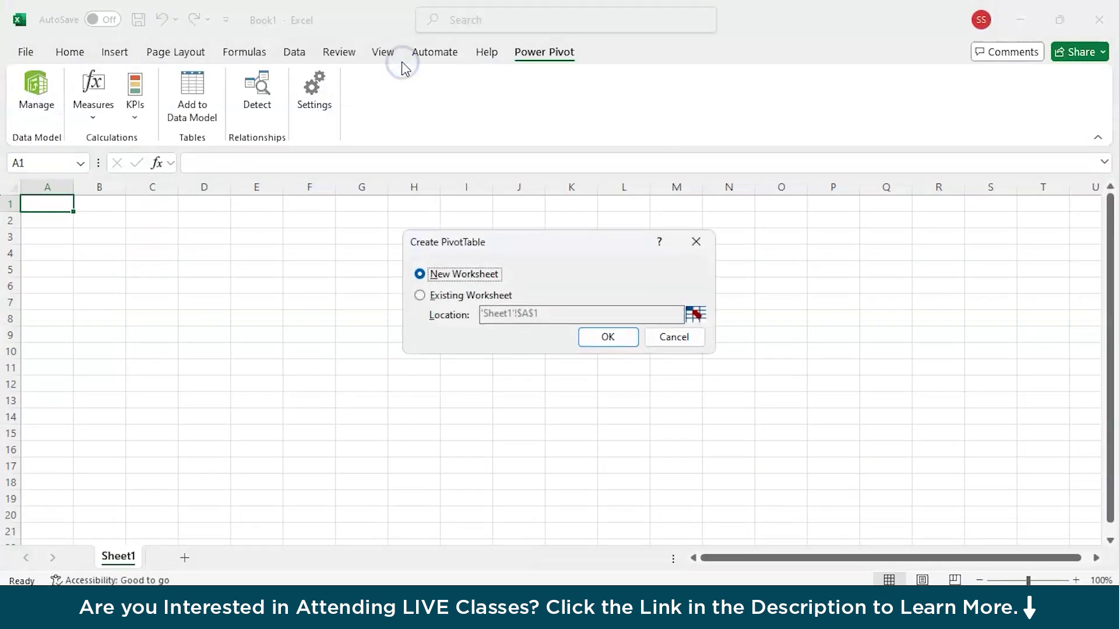
{"action": "left_click", "coordinate": [420, 296]}
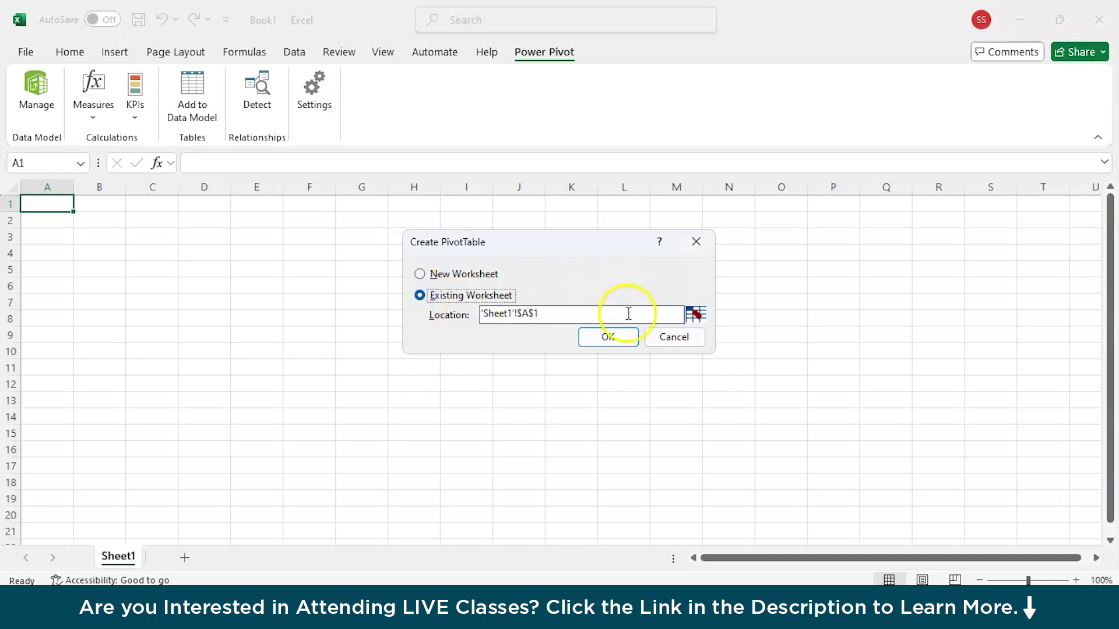
{"action": "left_click", "coordinate": [603, 337]}
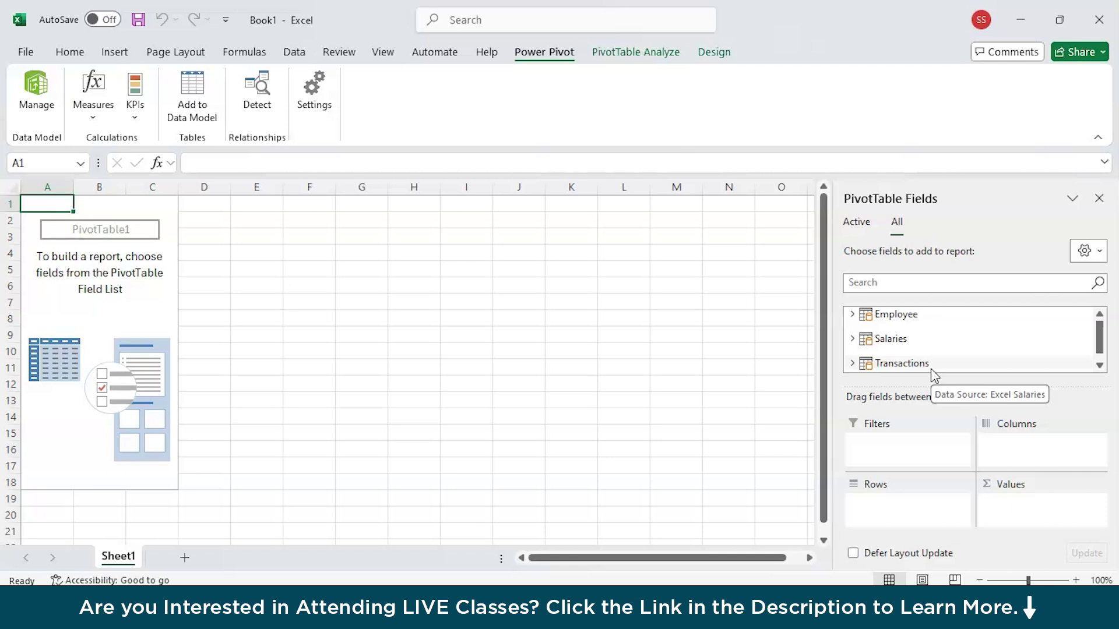
{"action": "left_click", "coordinate": [852, 314]}
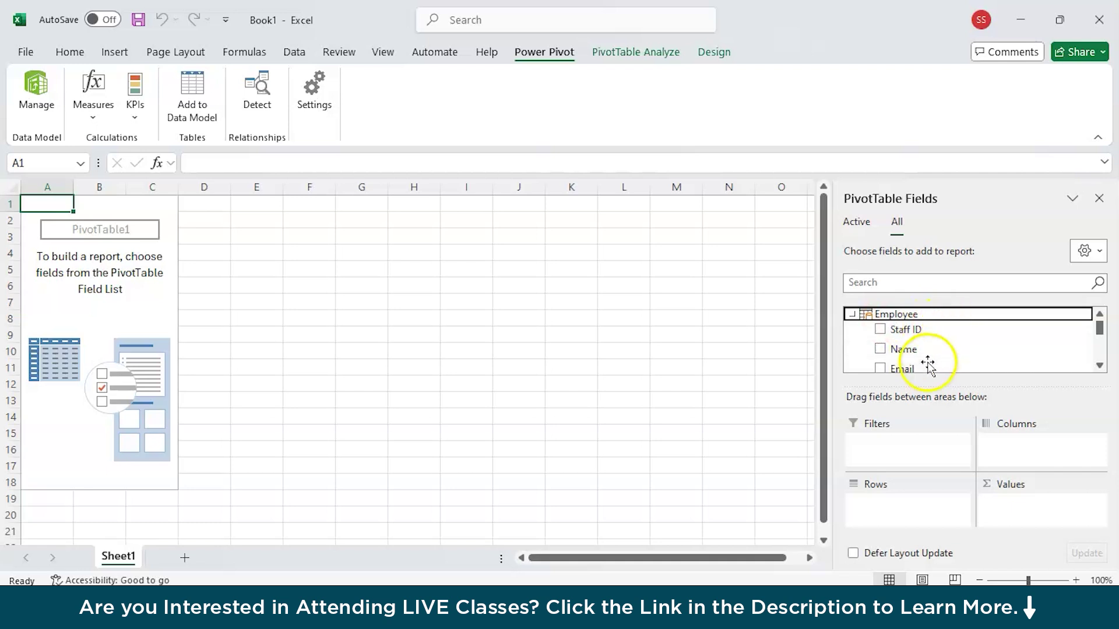
{"action": "left_click_drag", "start_coordinate": [883, 350], "coordinate": [877, 502]}
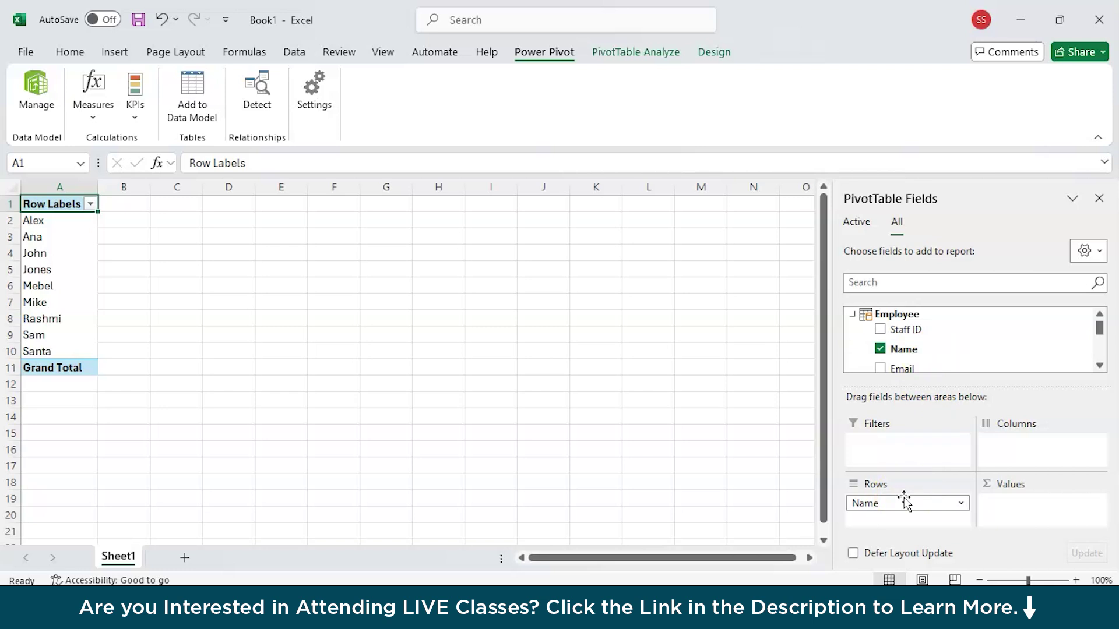
Add the Selling Price field of the Transactions table to the PivotTable's values.
{"action": "scroll", "coordinate": [916, 341], "scroll_direction": "down", "scroll_amount": 4}
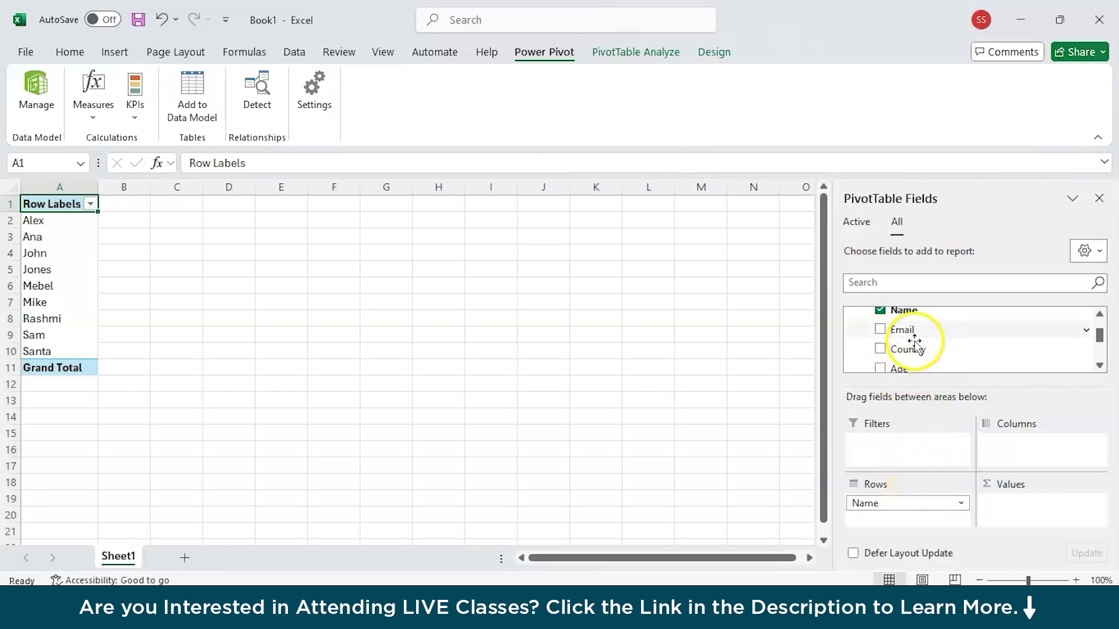
{"action": "left_click", "coordinate": [918, 353]}
{"action": "scroll", "coordinate": [932, 349], "scroll_direction": "down", "scroll_amount": 1}
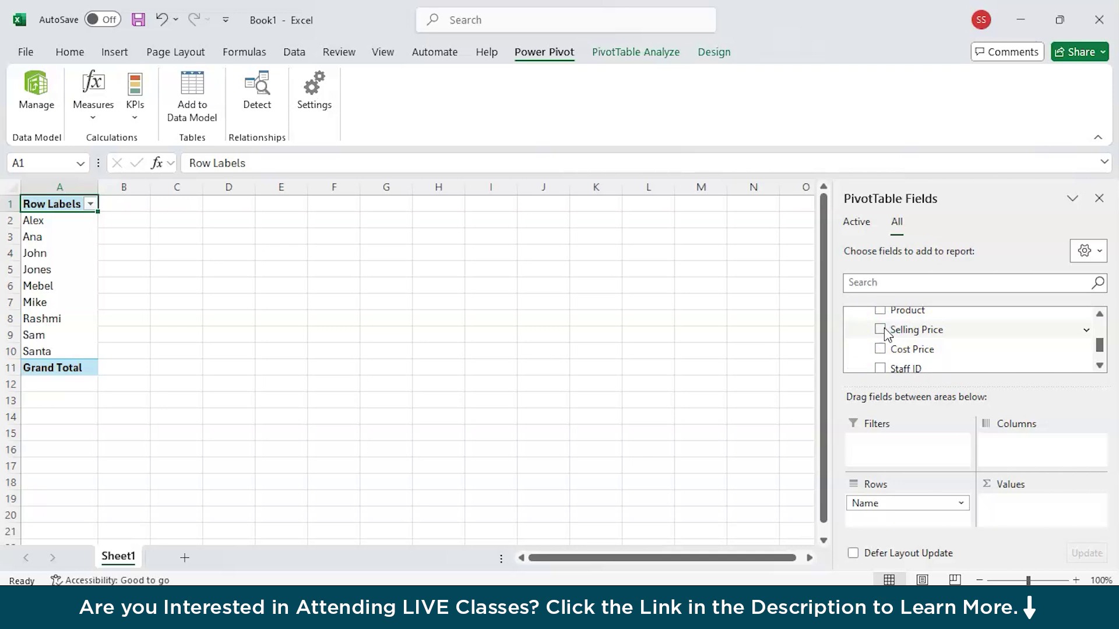
{"action": "left_click_drag", "start_coordinate": [883, 337], "coordinate": [1004, 502]}
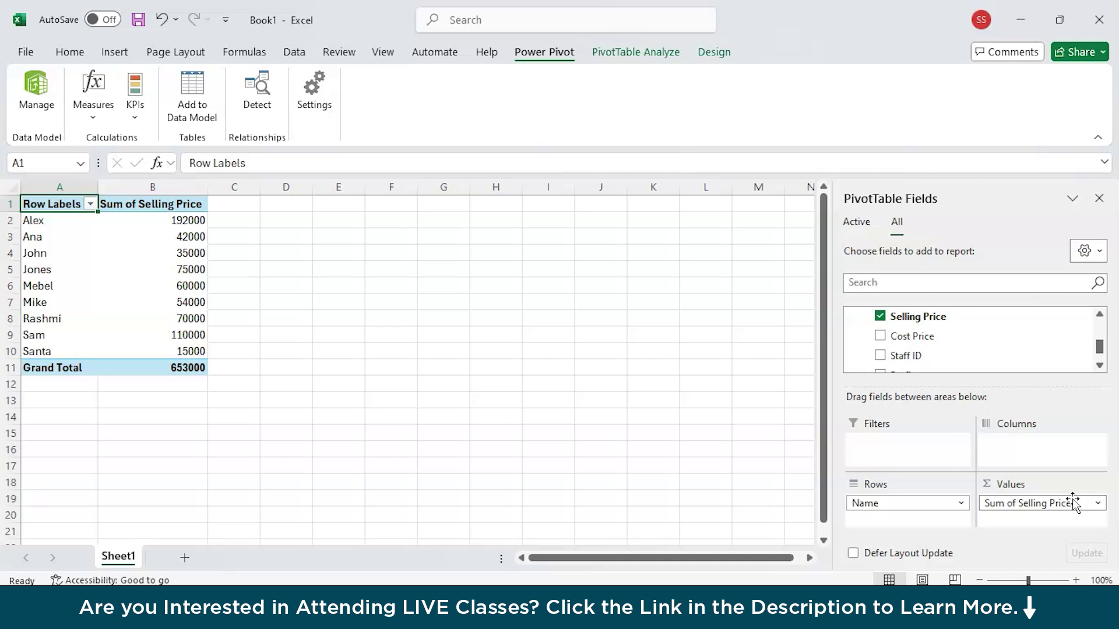
Add the Emp Level field of the Salaries table to the PivotTable's columns.
{"action": "scroll", "coordinate": [934, 335], "scroll_direction": "down", "scroll_amount": 1}
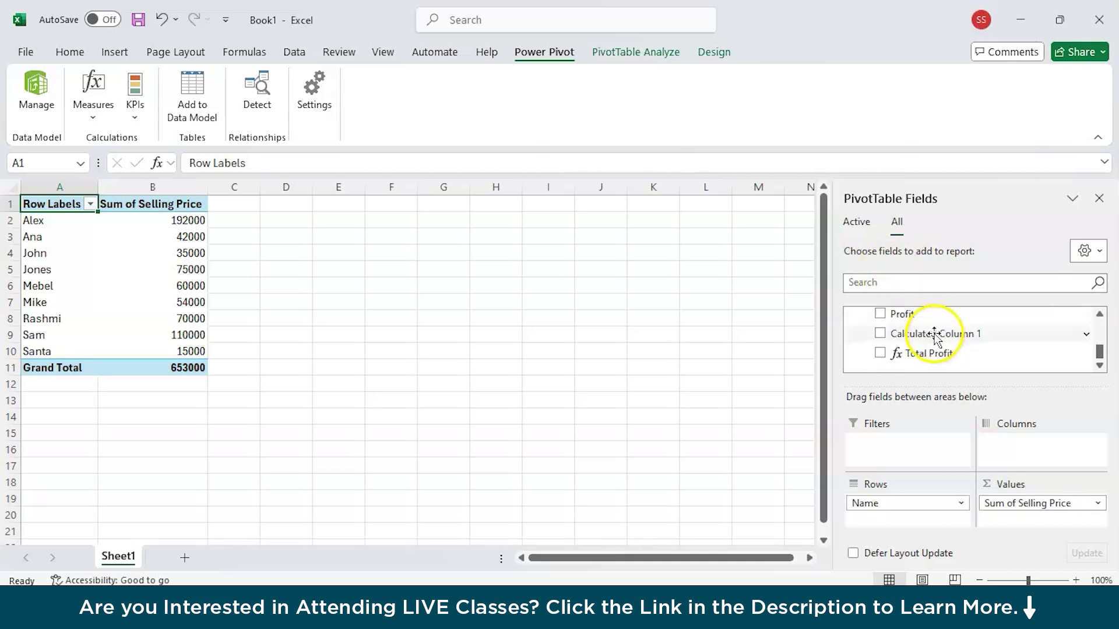
{"action": "scroll", "coordinate": [935, 335], "scroll_direction": "up", "scroll_amount": 6}
{"action": "scroll", "coordinate": [935, 335], "scroll_direction": "down", "scroll_amount": 2}
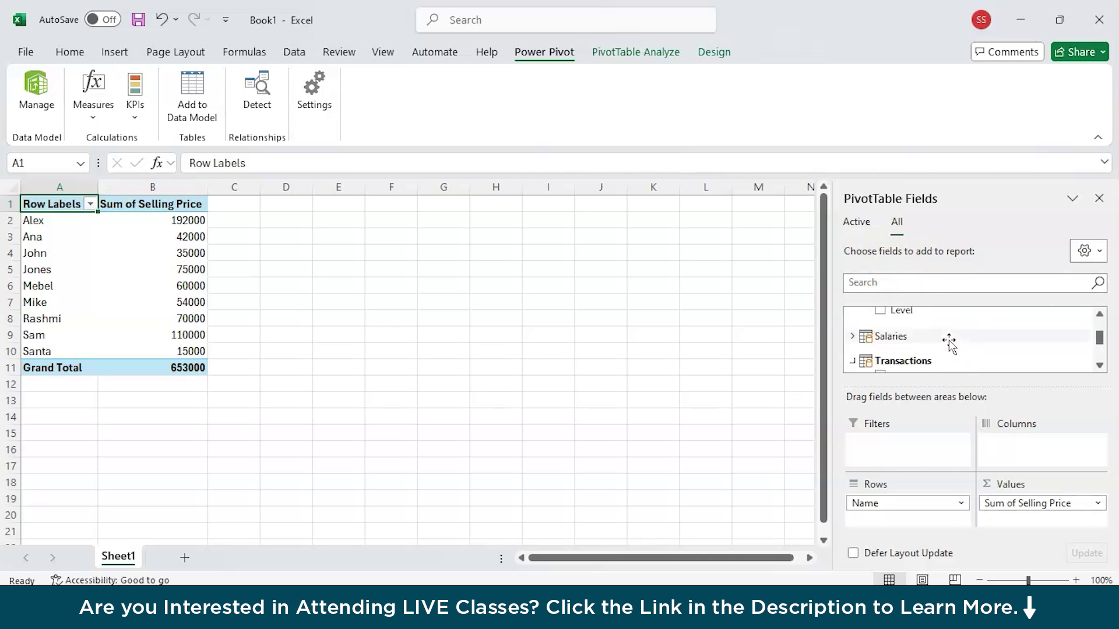
{"action": "left_click", "coordinate": [850, 337]}
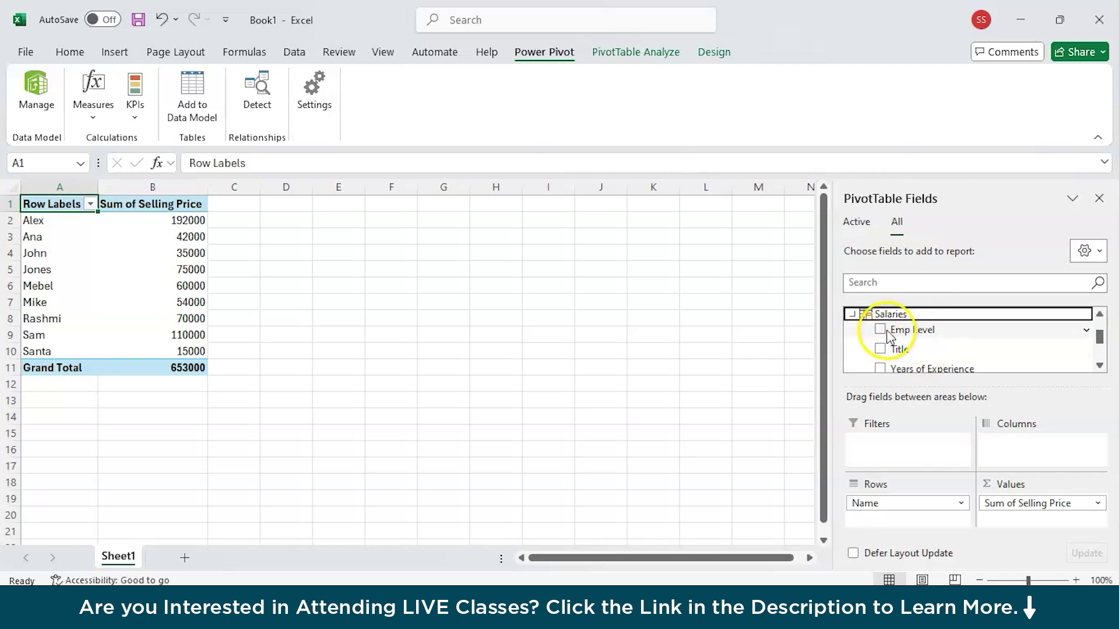
{"action": "left_click_drag", "start_coordinate": [887, 337], "coordinate": [1006, 448]}
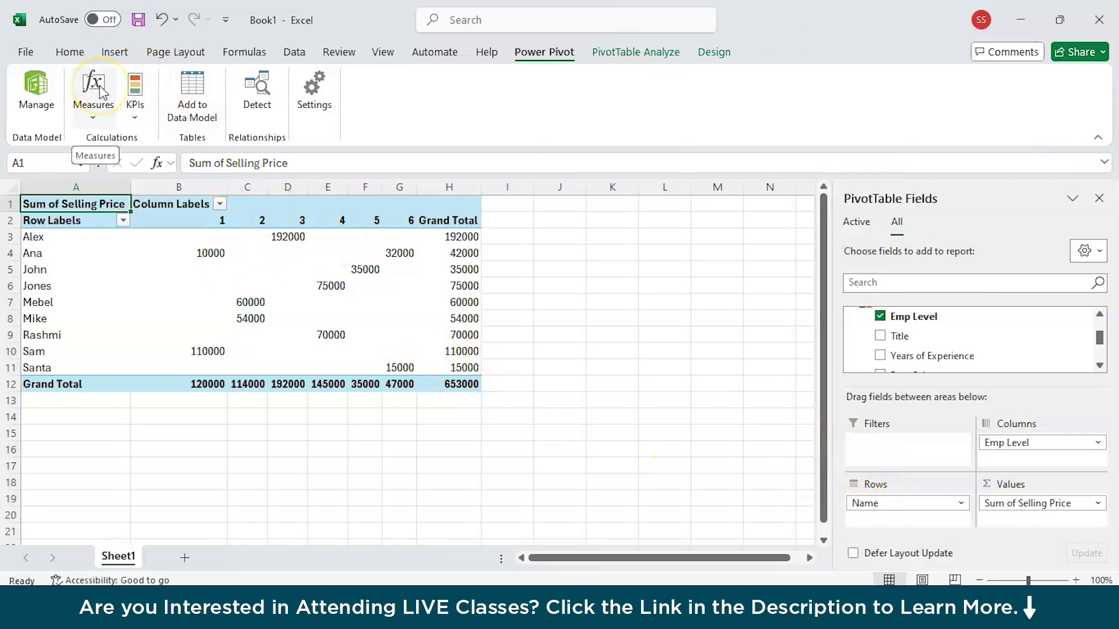
Create a KPI on Total Profit with an absolute target value of 20000 and the cross, exclamation and check mark icon style.
{"action": "left_click", "coordinate": [143, 105]}
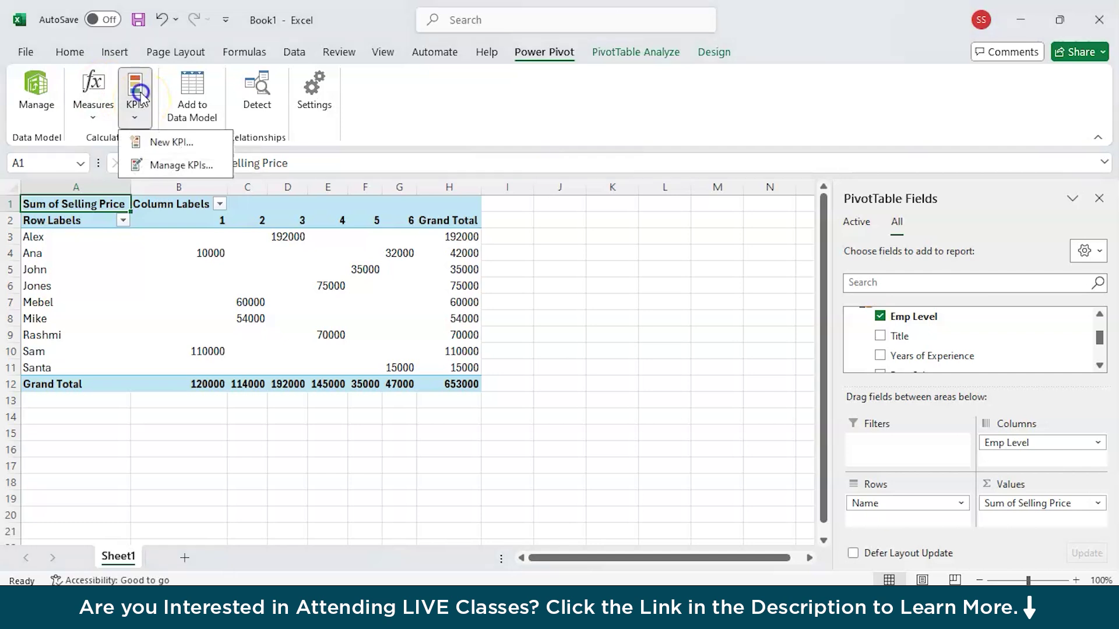
{"action": "left_click", "coordinate": [168, 145]}
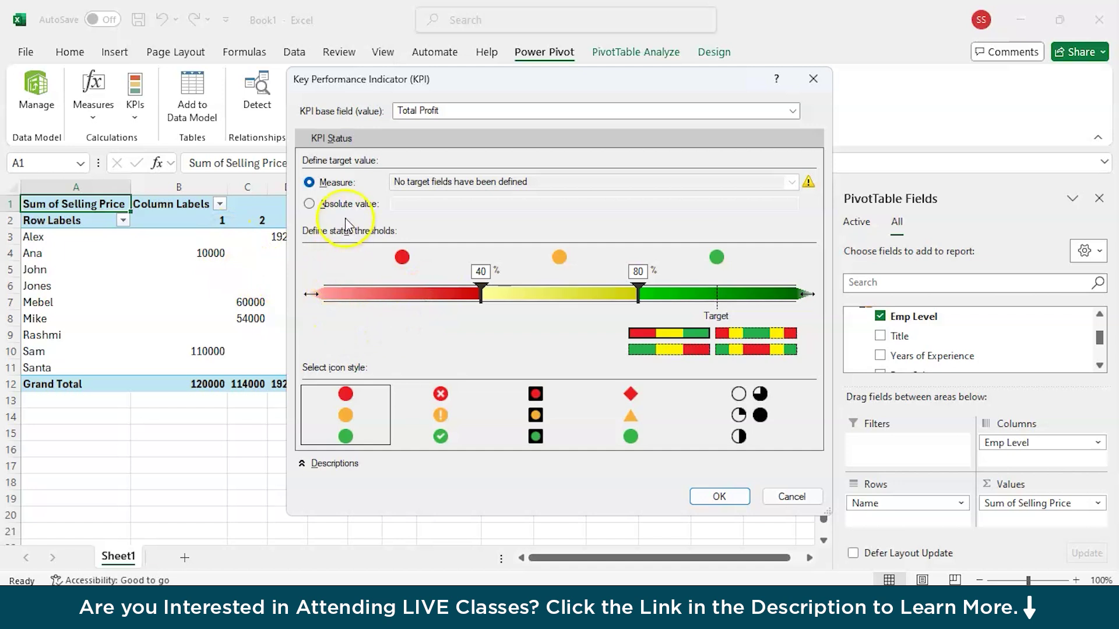
{"action": "left_click", "coordinate": [309, 204]}
{"action": "left_click", "coordinate": [422, 206]}
{"action": "key", "text": "BackSpace"}
{"action": "key", "text": "BackSpace"}
{"action": "key", "text": "BackSpace"}
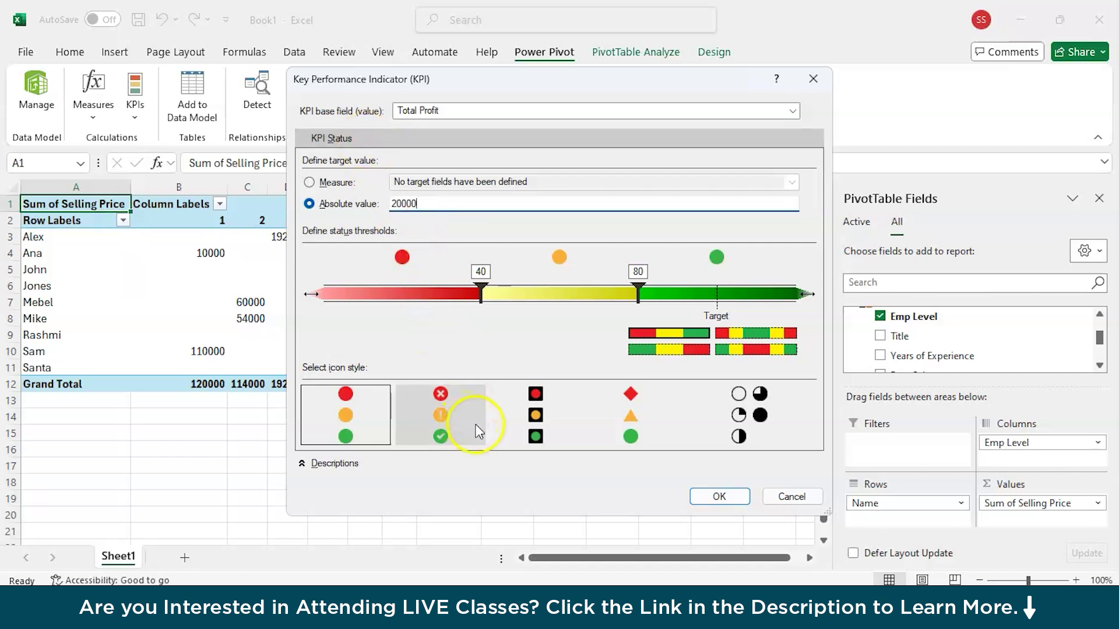
{"action": "left_click", "coordinate": [427, 412]}
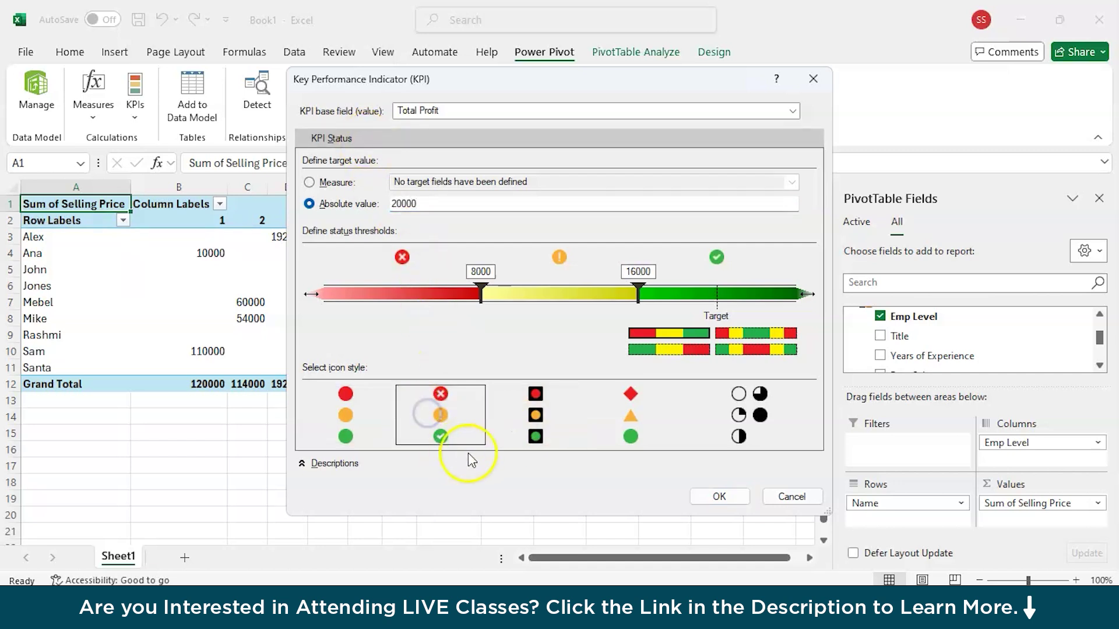
{"action": "left_click", "coordinate": [720, 501]}
Remove Emp Level and Sum of Selling Price from the PivotTable and add the Transactions table's Profit field as values.
{"action": "left_click_drag", "start_coordinate": [1014, 444], "coordinate": [751, 490]}
{"action": "left_click_drag", "start_coordinate": [1043, 444], "coordinate": [787, 470]}
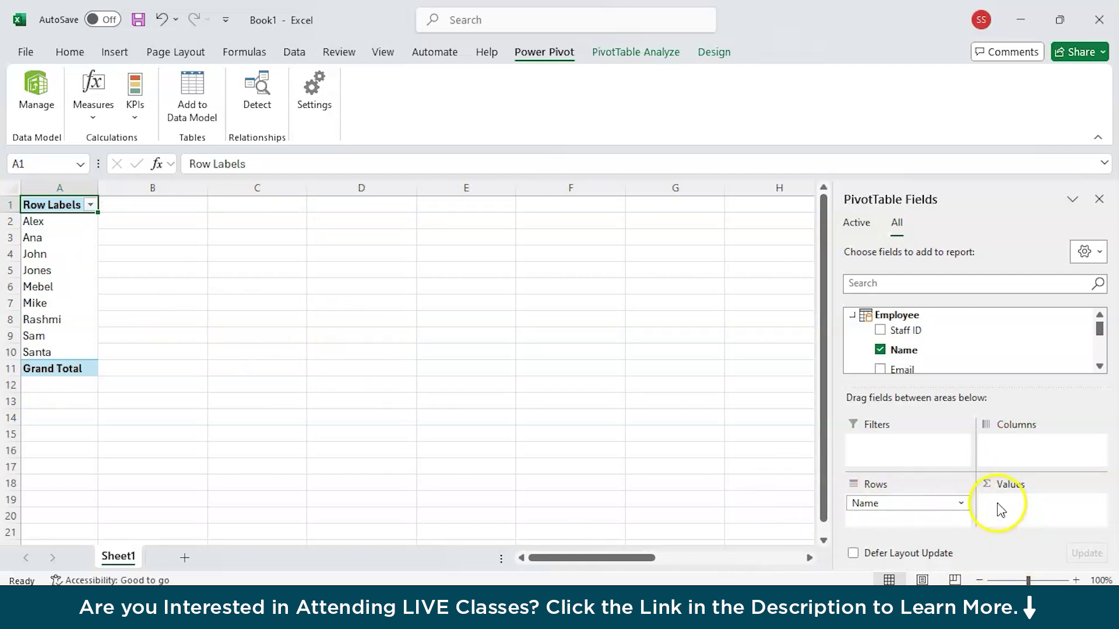
{"action": "scroll", "coordinate": [912, 366], "scroll_direction": "down", "scroll_amount": 2}
{"action": "scroll", "coordinate": [909, 361], "scroll_direction": "down", "scroll_amount": 3}
{"action": "scroll", "coordinate": [900, 351], "scroll_direction": "down", "scroll_amount": 4}
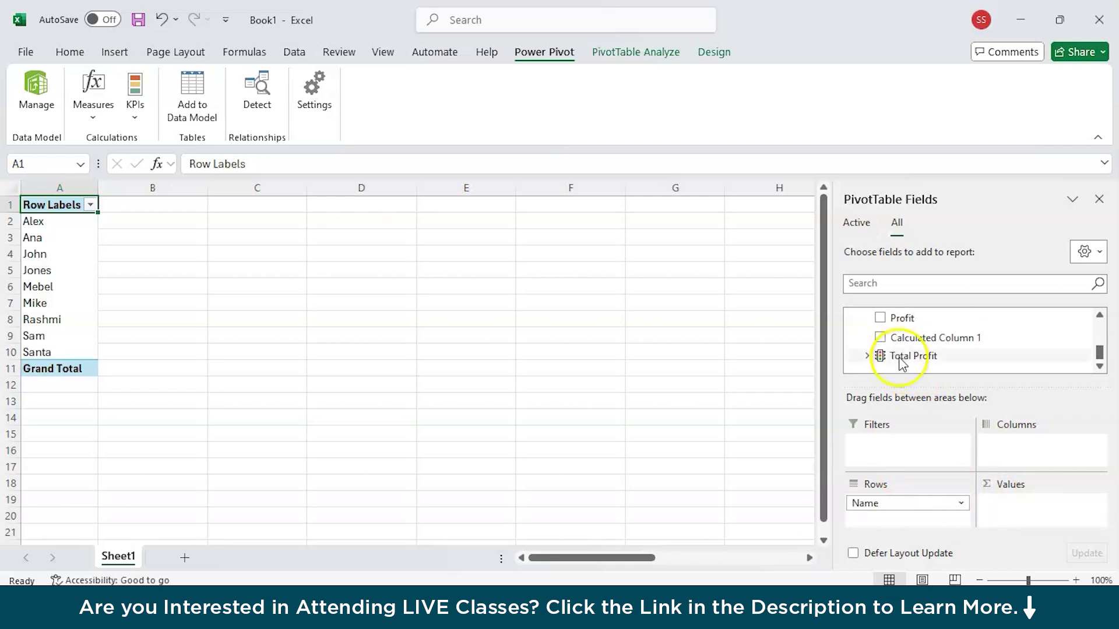
{"action": "left_click", "coordinate": [879, 318]}
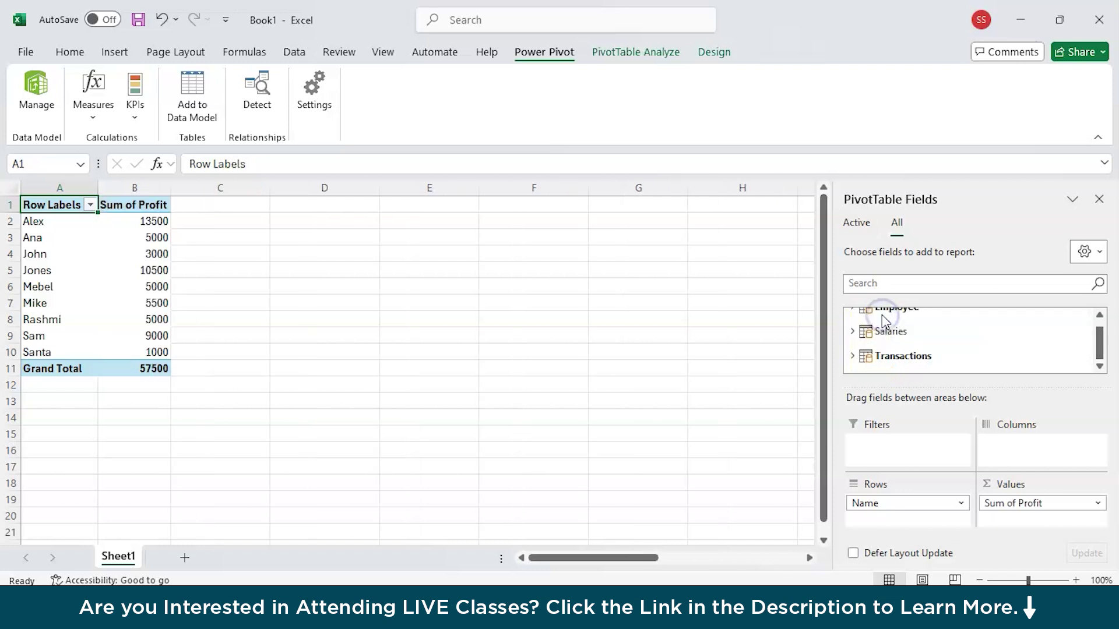
Add the Status field of the Total Profit KPI from the Transactions table to the PivotTable.
{"action": "left_click", "coordinate": [852, 355]}
{"action": "scroll", "coordinate": [882, 349], "scroll_direction": "down", "scroll_amount": 5}
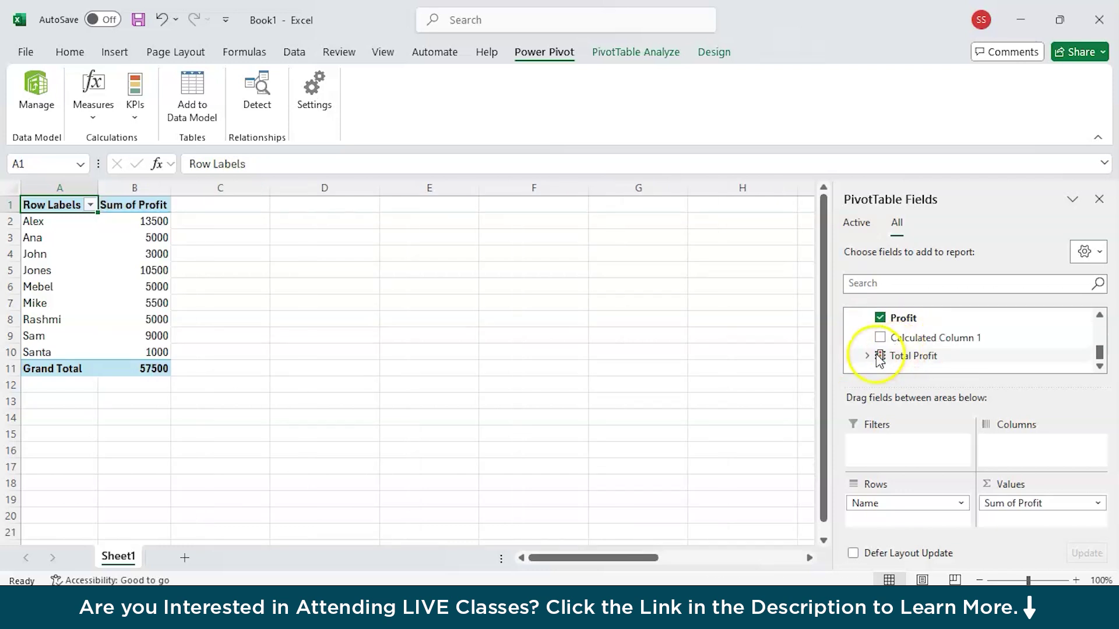
{"action": "left_click", "coordinate": [867, 355]}
{"action": "scroll", "coordinate": [909, 337], "scroll_direction": "down", "scroll_amount": 1}
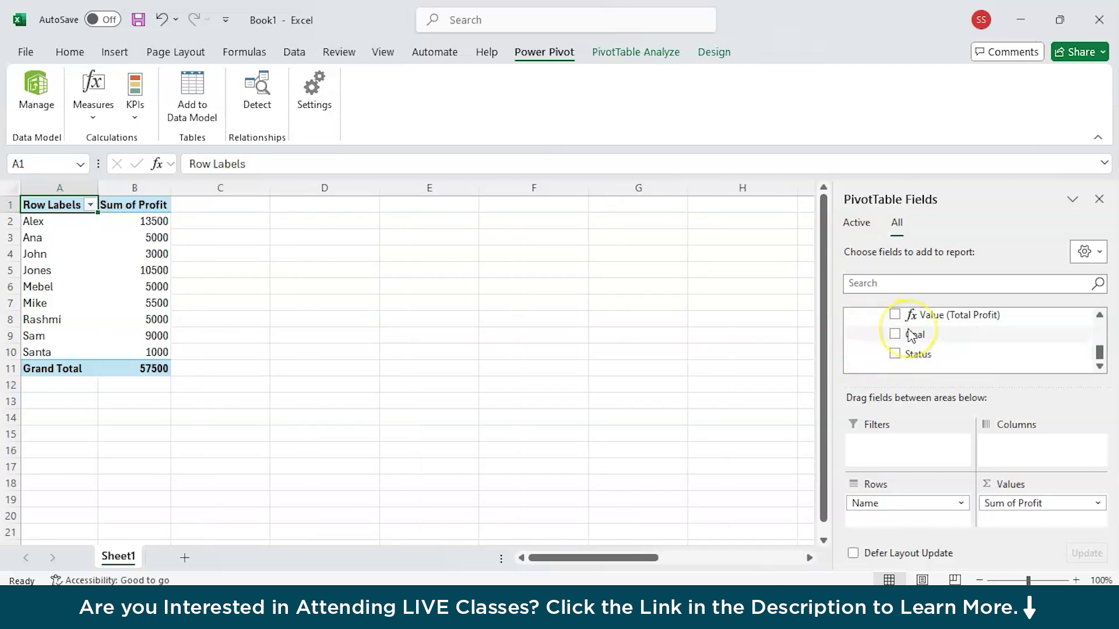
{"action": "left_click", "coordinate": [894, 353]}
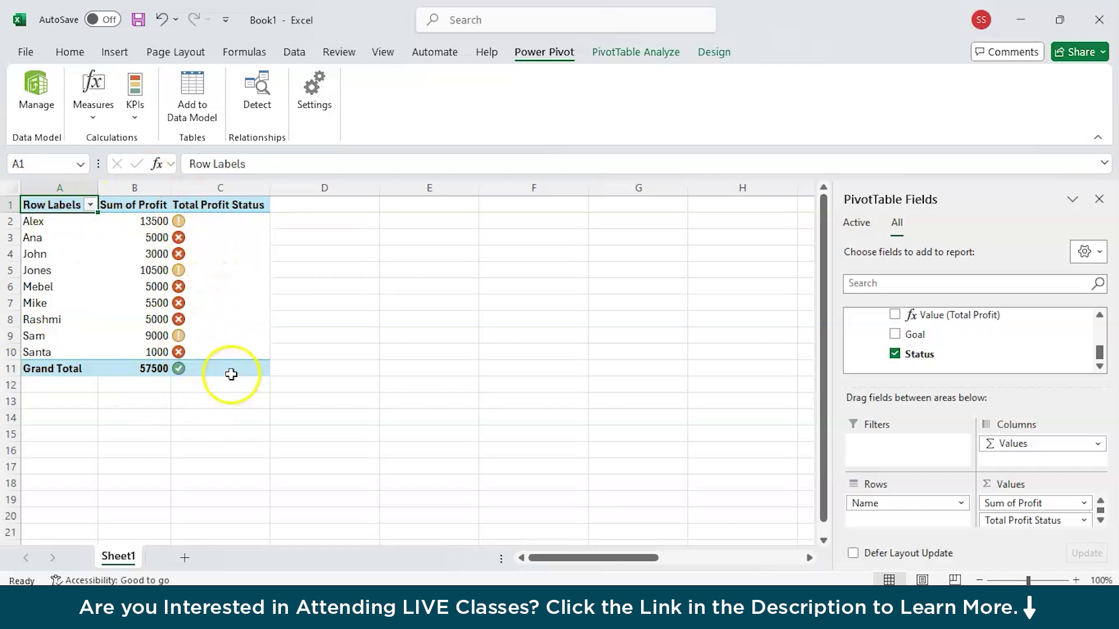
{"action": "mouse_move", "coordinate": [232, 373]}
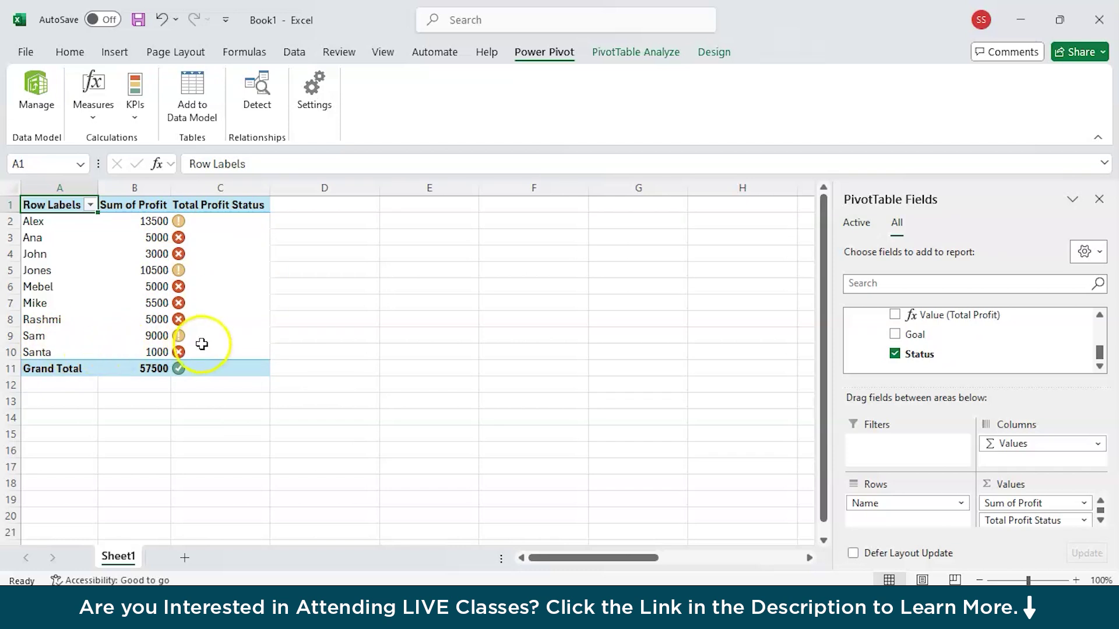
{"action": "mouse_move", "coordinate": [202, 343]}
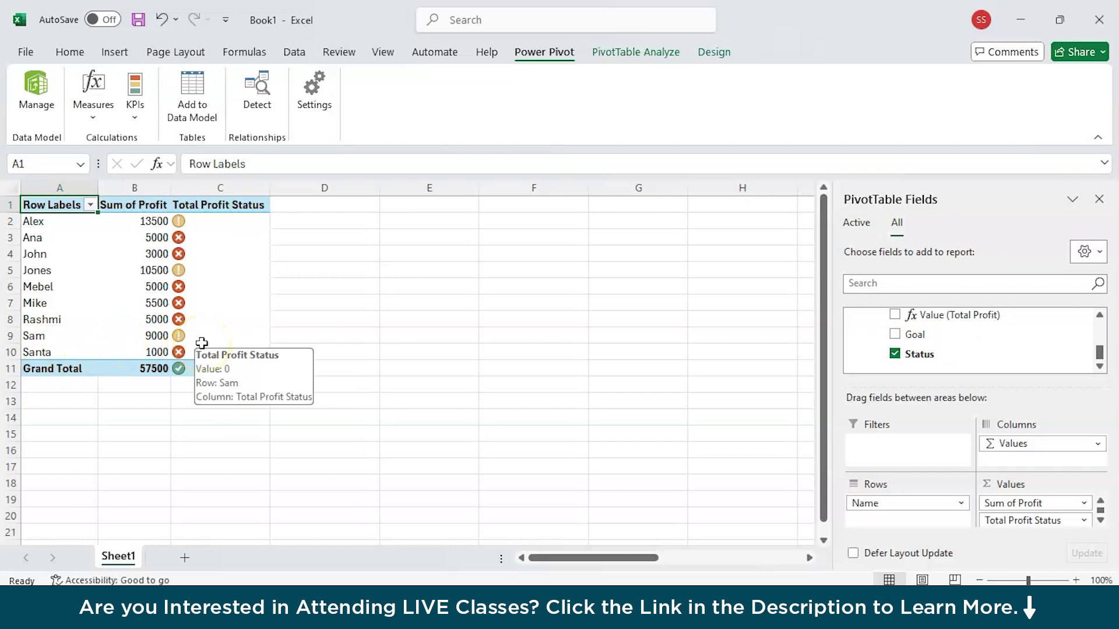